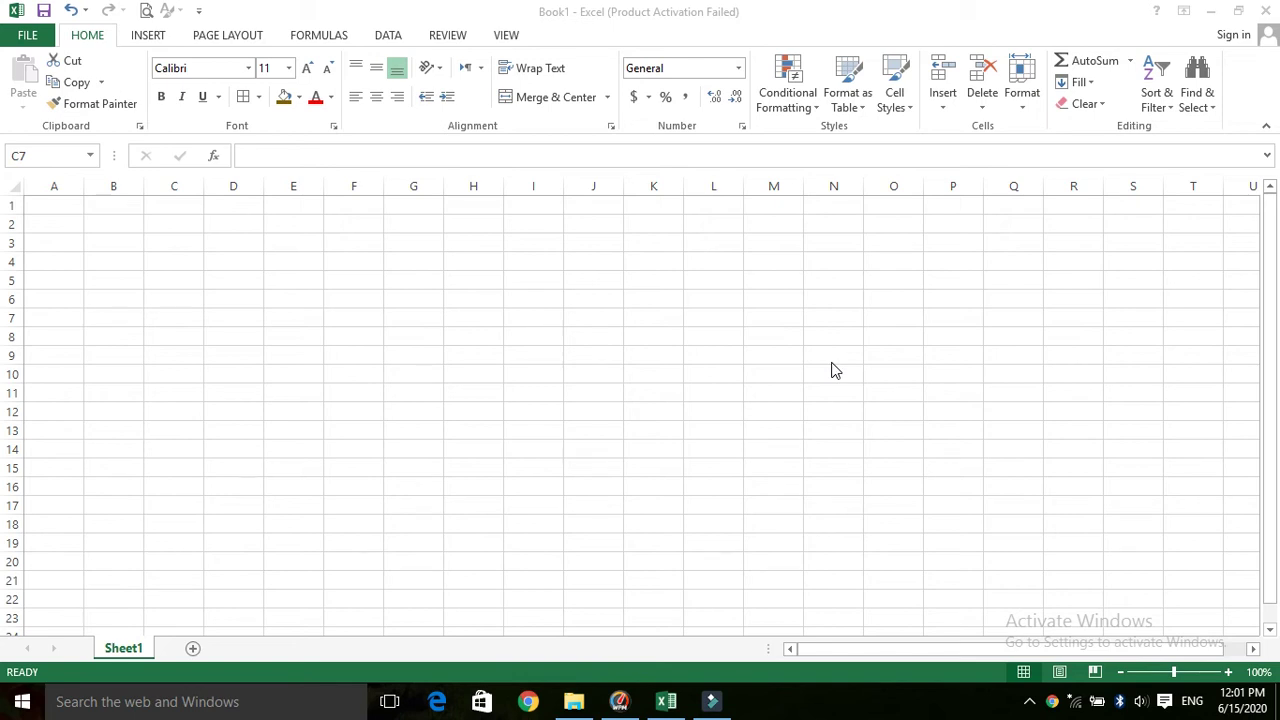
Step: Open Data Validation for cell C1 and set the allowed entry type to List
{"action": "left_click", "coordinate": [406, 35]}
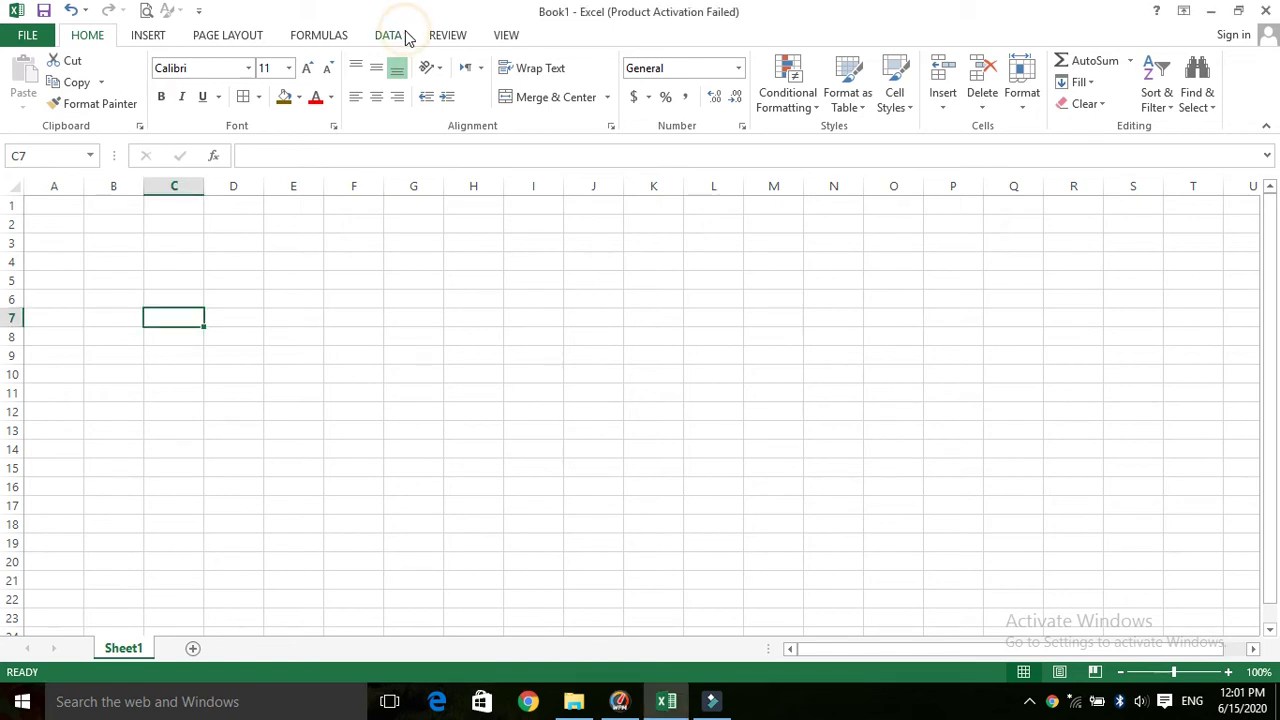
{"action": "left_click", "coordinate": [402, 36]}
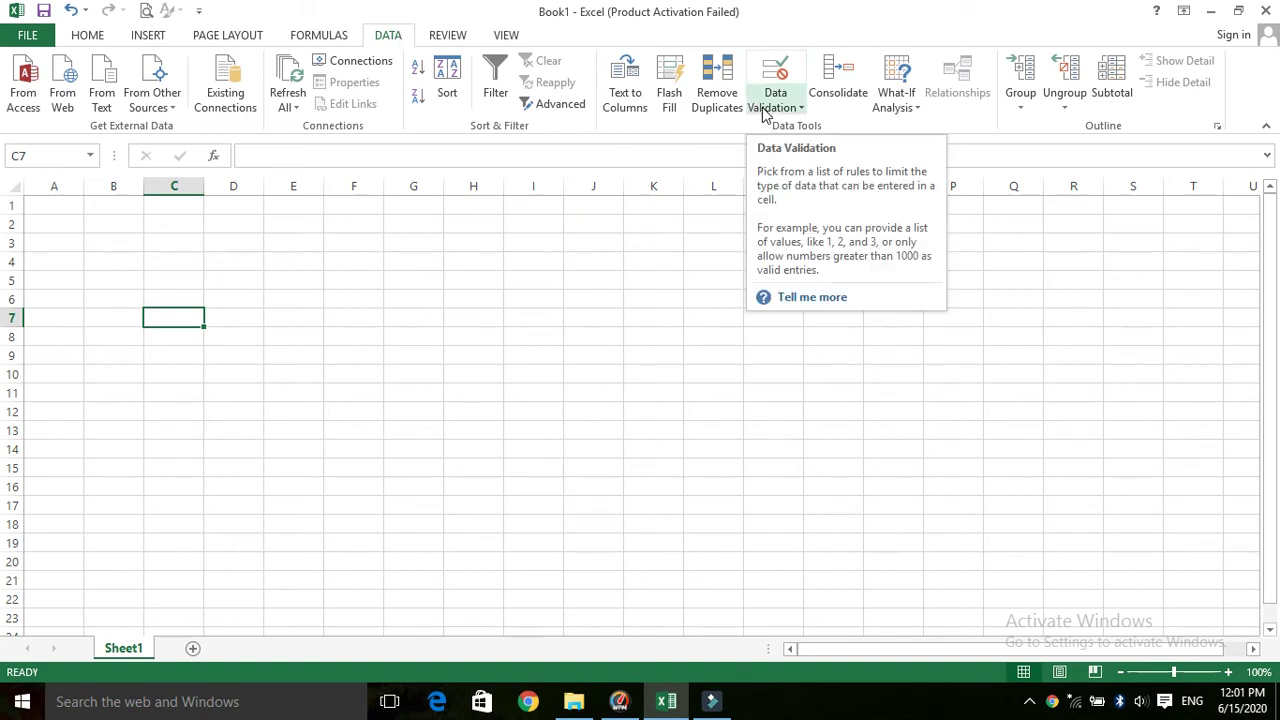
{"action": "left_click", "coordinate": [180, 205]}
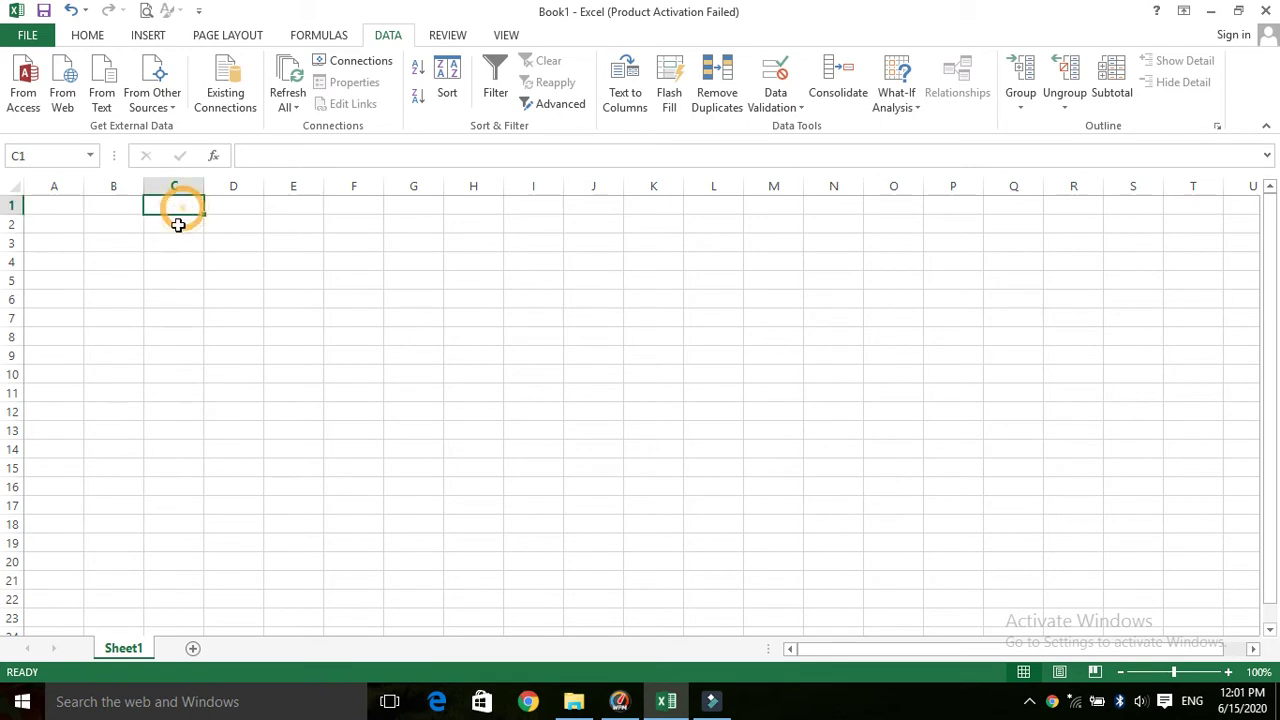
{"action": "left_click", "coordinate": [782, 108]}
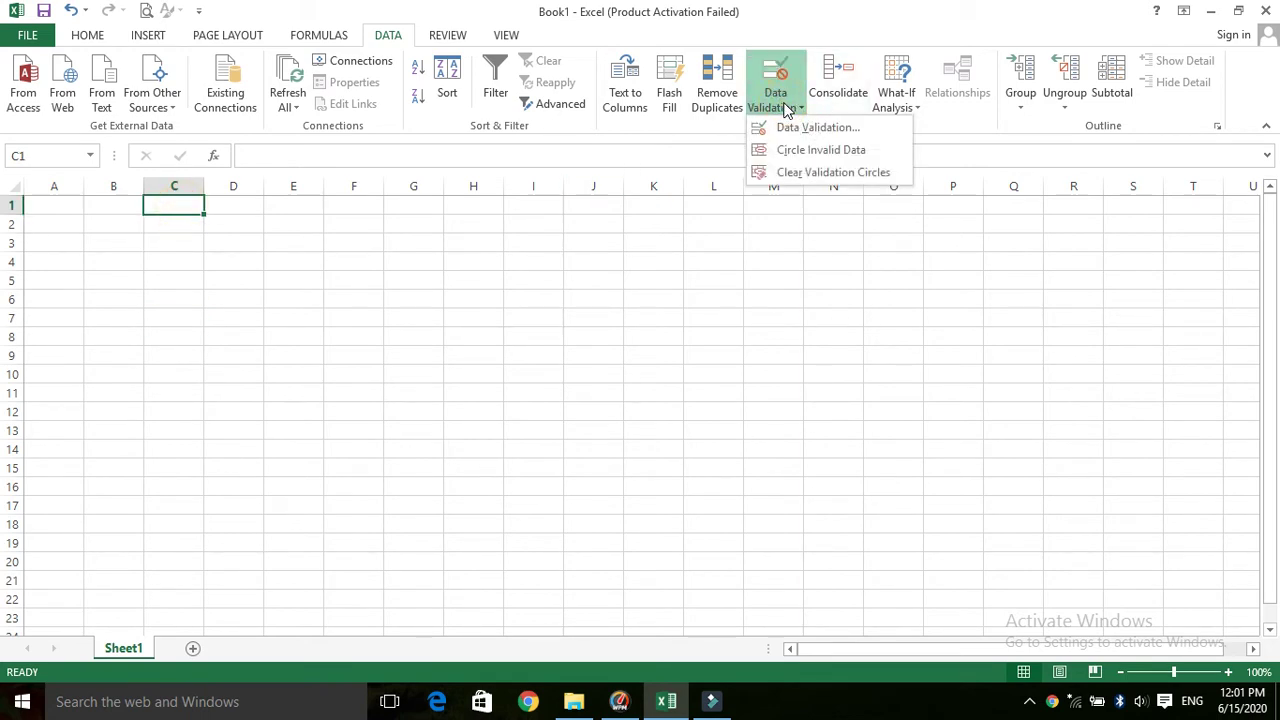
{"action": "left_click", "coordinate": [801, 131]}
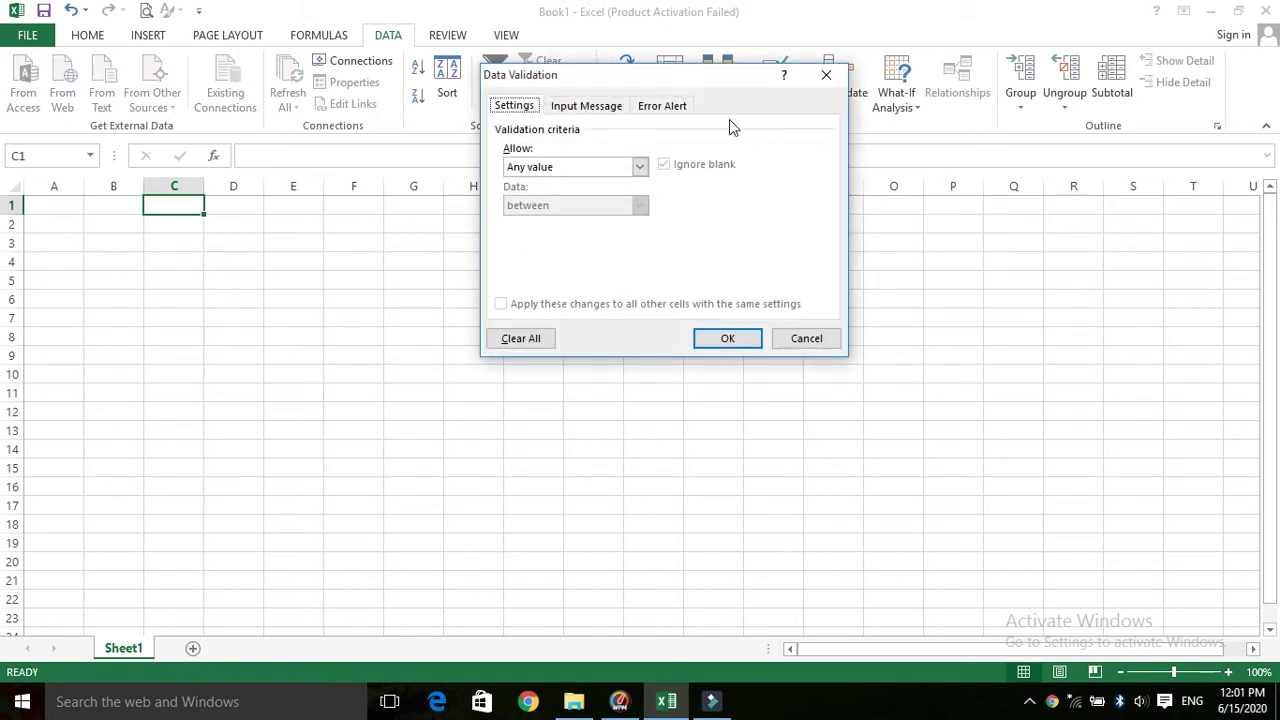
{"action": "left_click", "coordinate": [531, 107]}
{"action": "left_click", "coordinate": [550, 166]}
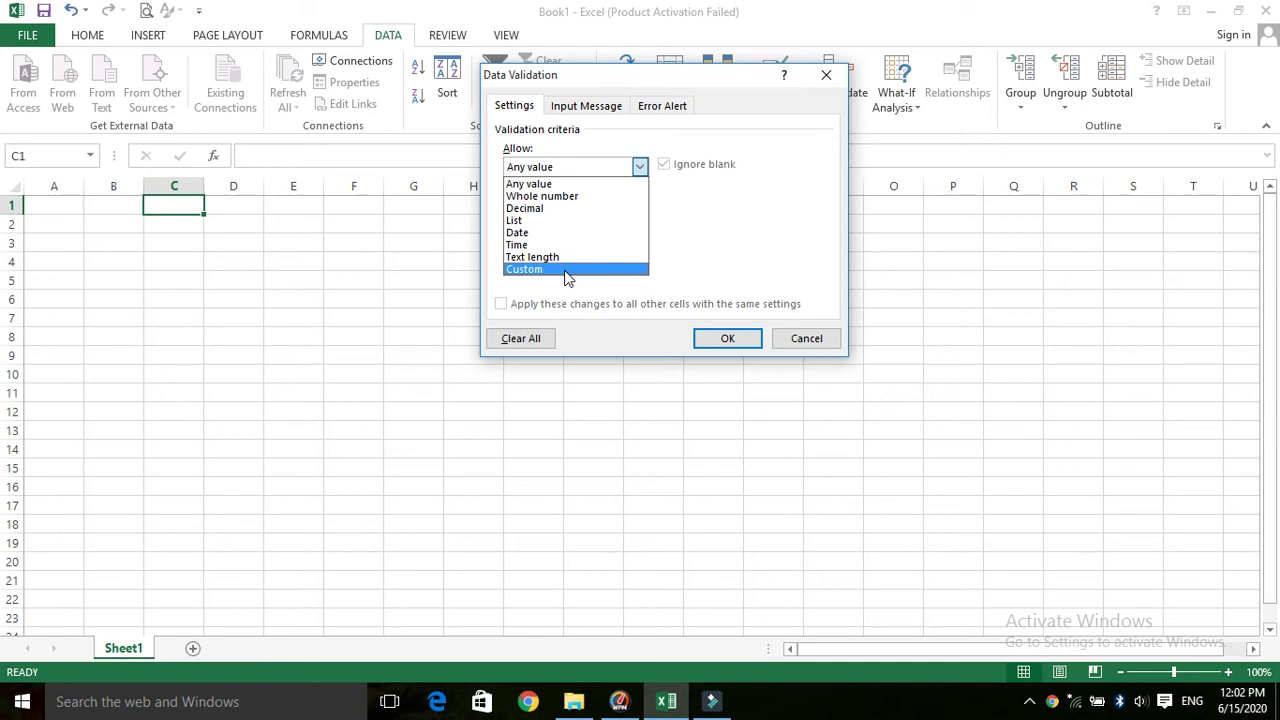
{"action": "left_click", "coordinate": [548, 222]}
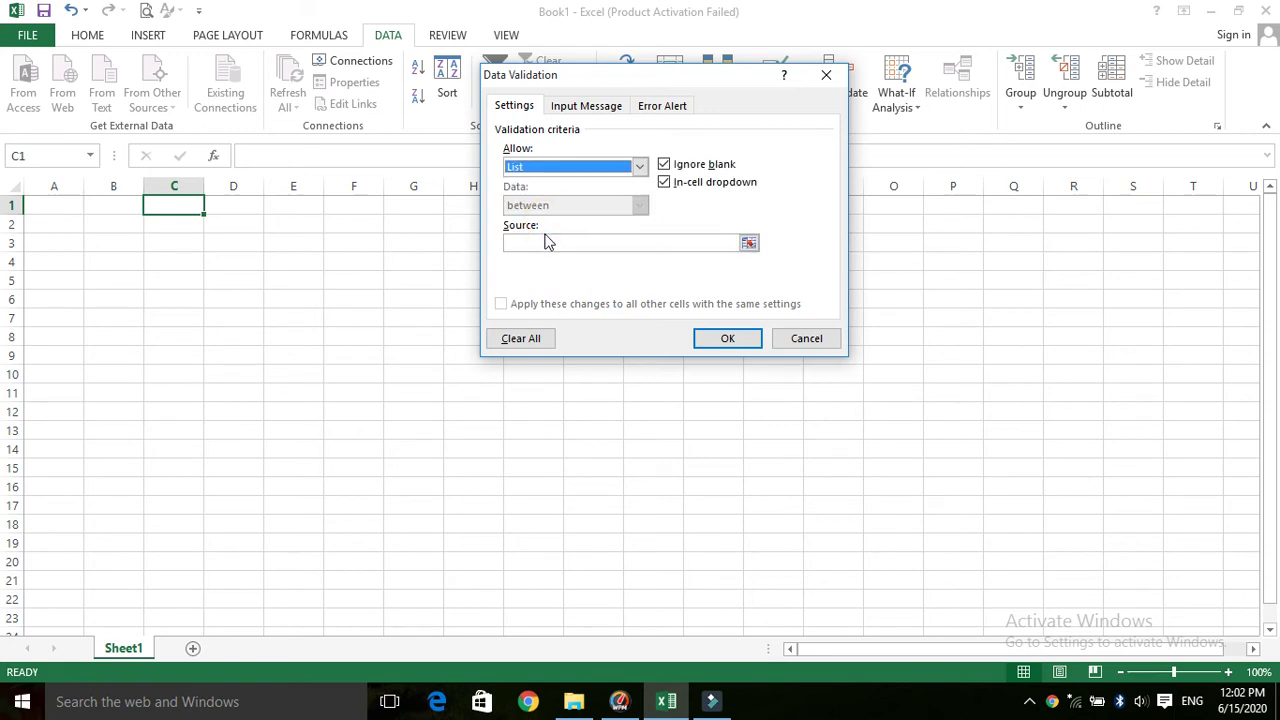
Step: Enter A,P,CL,A,LP as the list source for C1 and apply the validation
{"action": "left_click", "coordinate": [546, 242]}
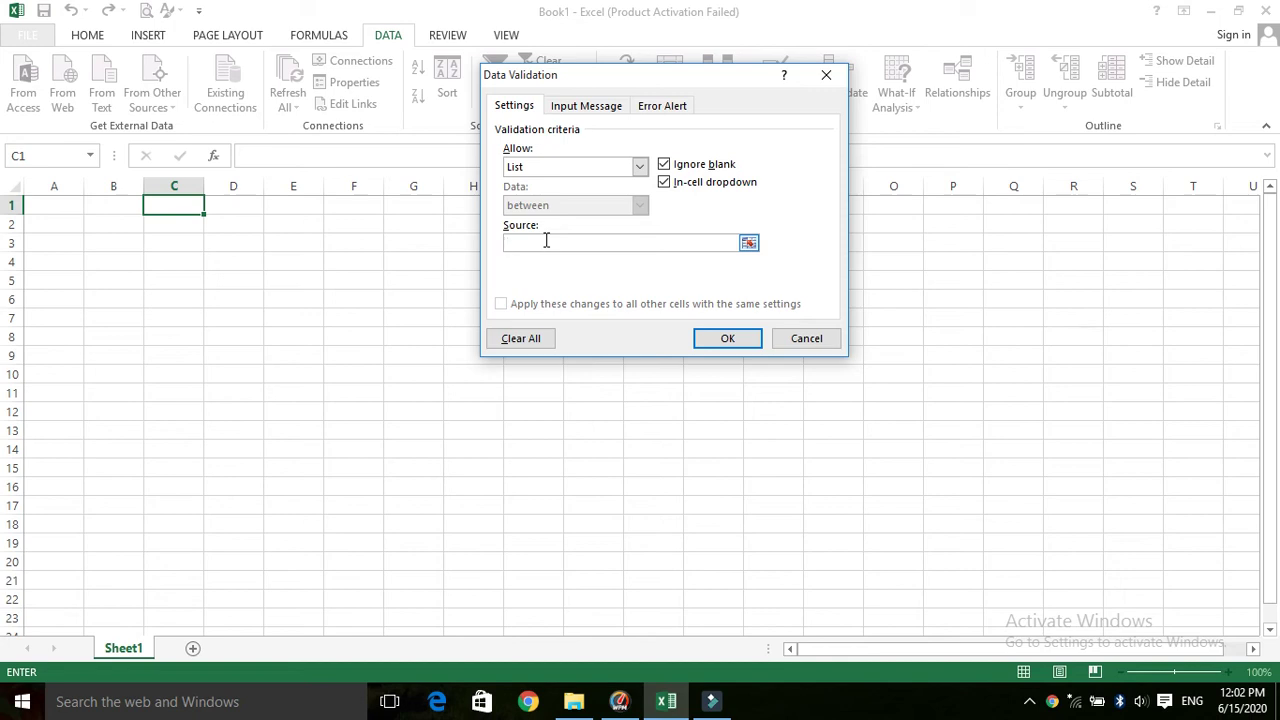
{"action": "type", "text": "A,P,CL,A,"}
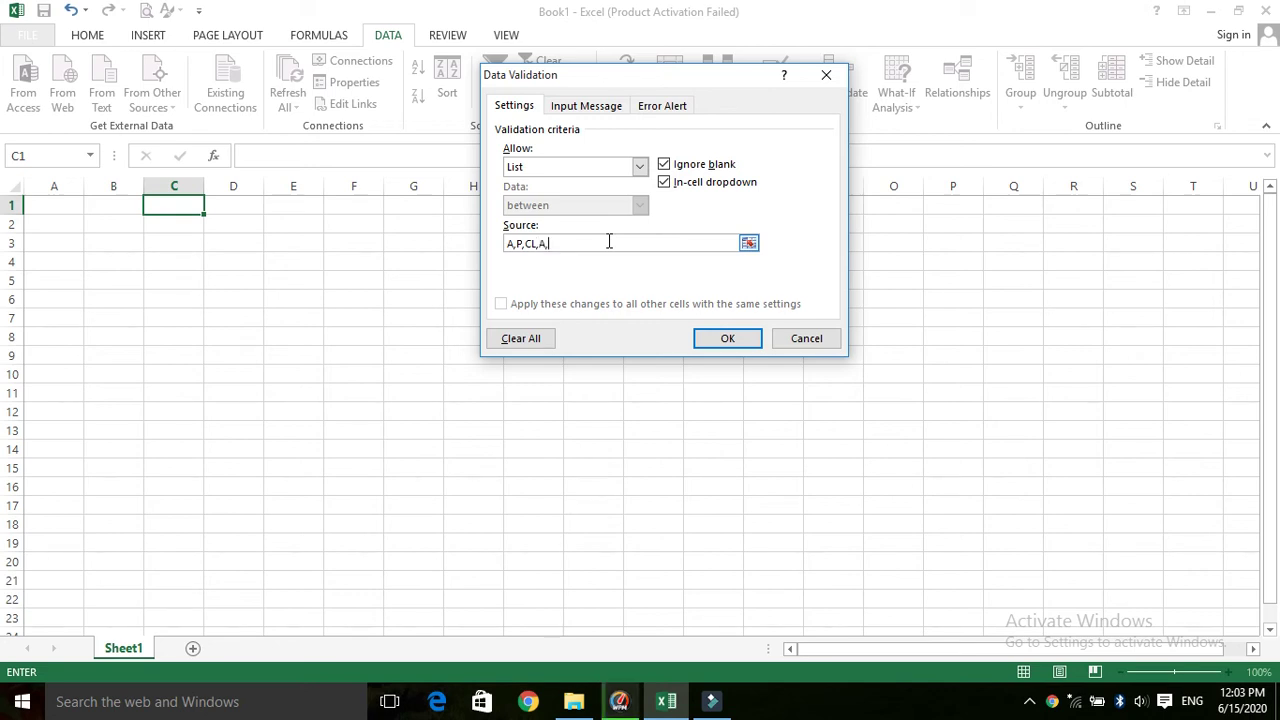
{"action": "type", "text": "LP,"}
{"action": "key", "text": "BackSpace"}
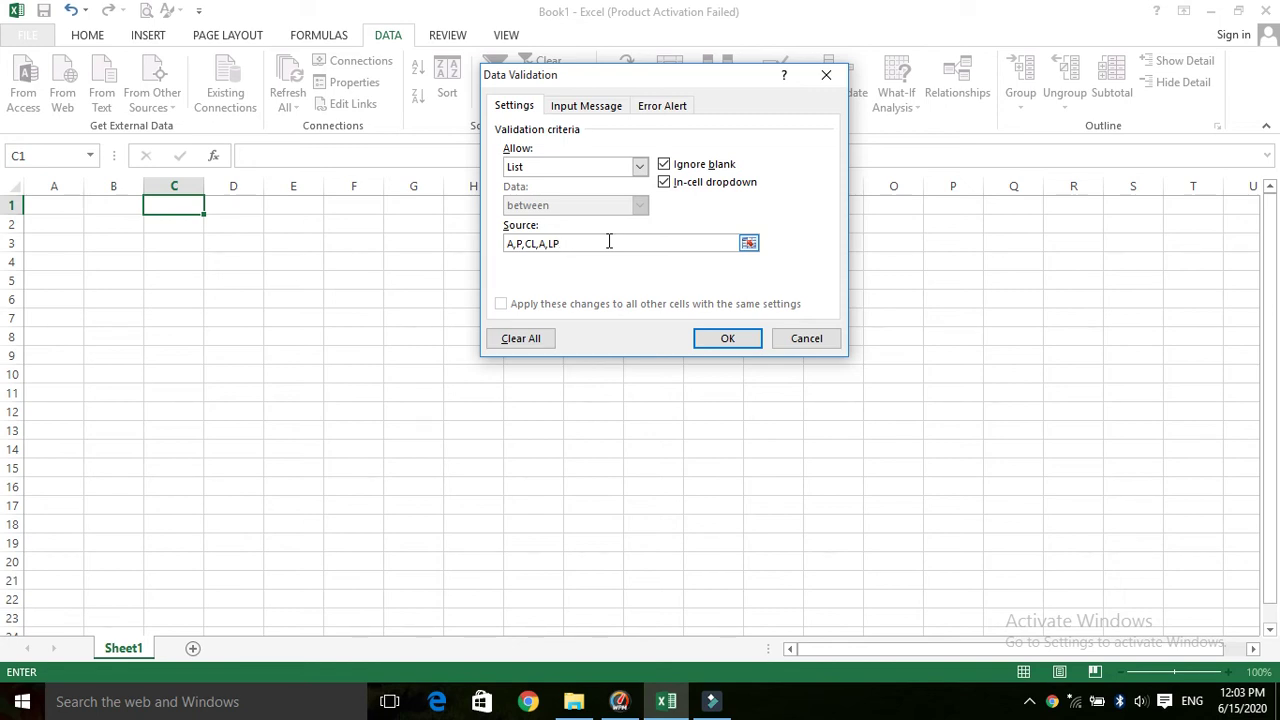
{"action": "left_click", "coordinate": [714, 340]}
{"action": "left_click", "coordinate": [726, 339]}
Step: Fill cell C1 with A, the first entry of its validation list
{"action": "left_click", "coordinate": [176, 237]}
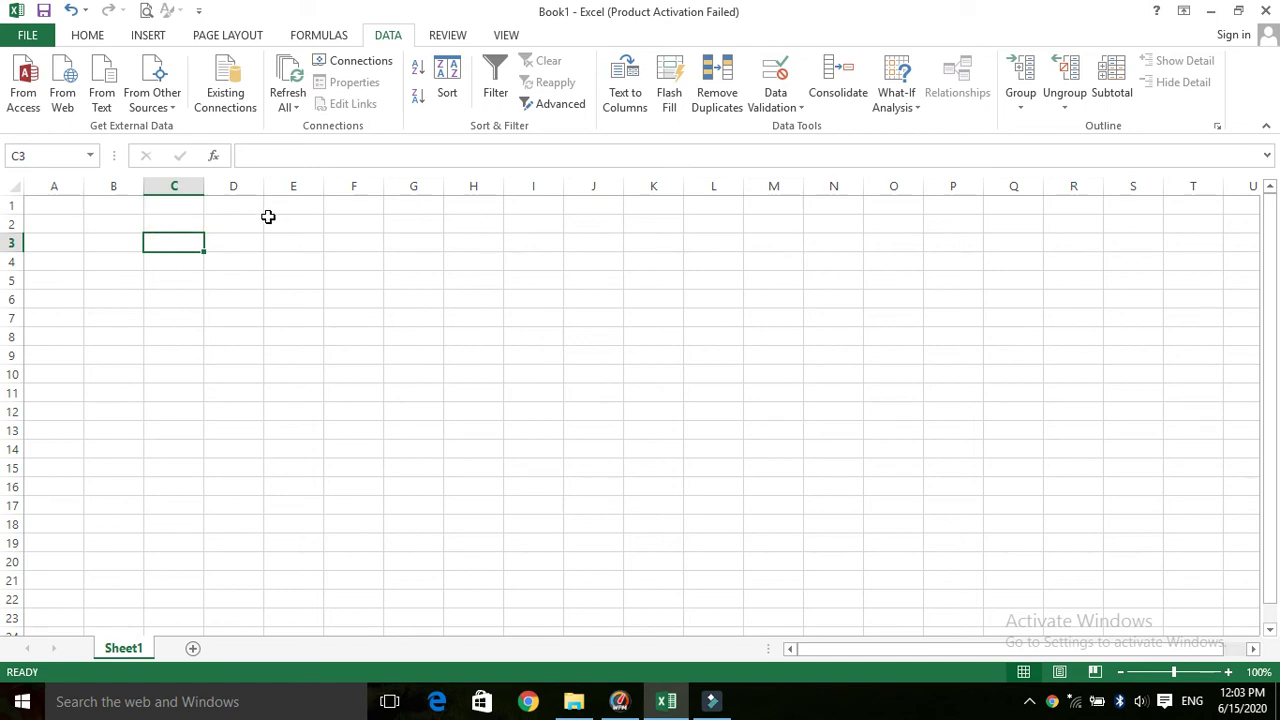
{"action": "left_click", "coordinate": [186, 206]}
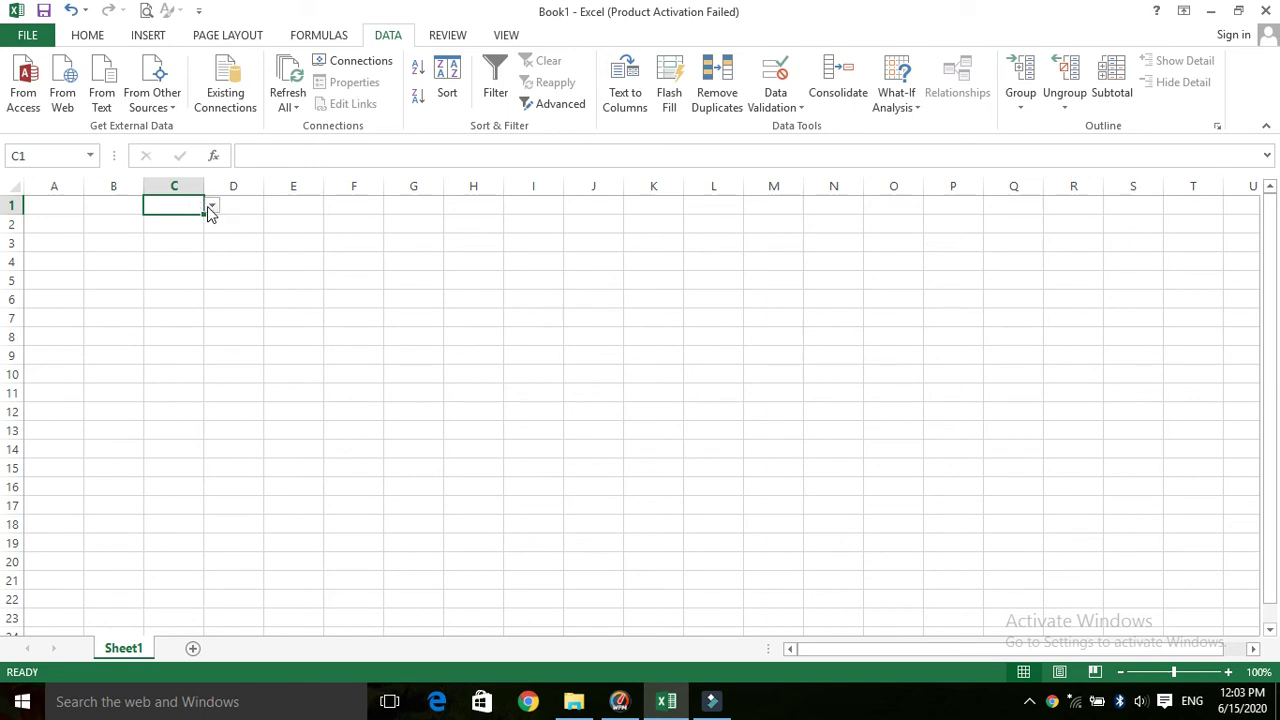
{"action": "left_click", "coordinate": [211, 207]}
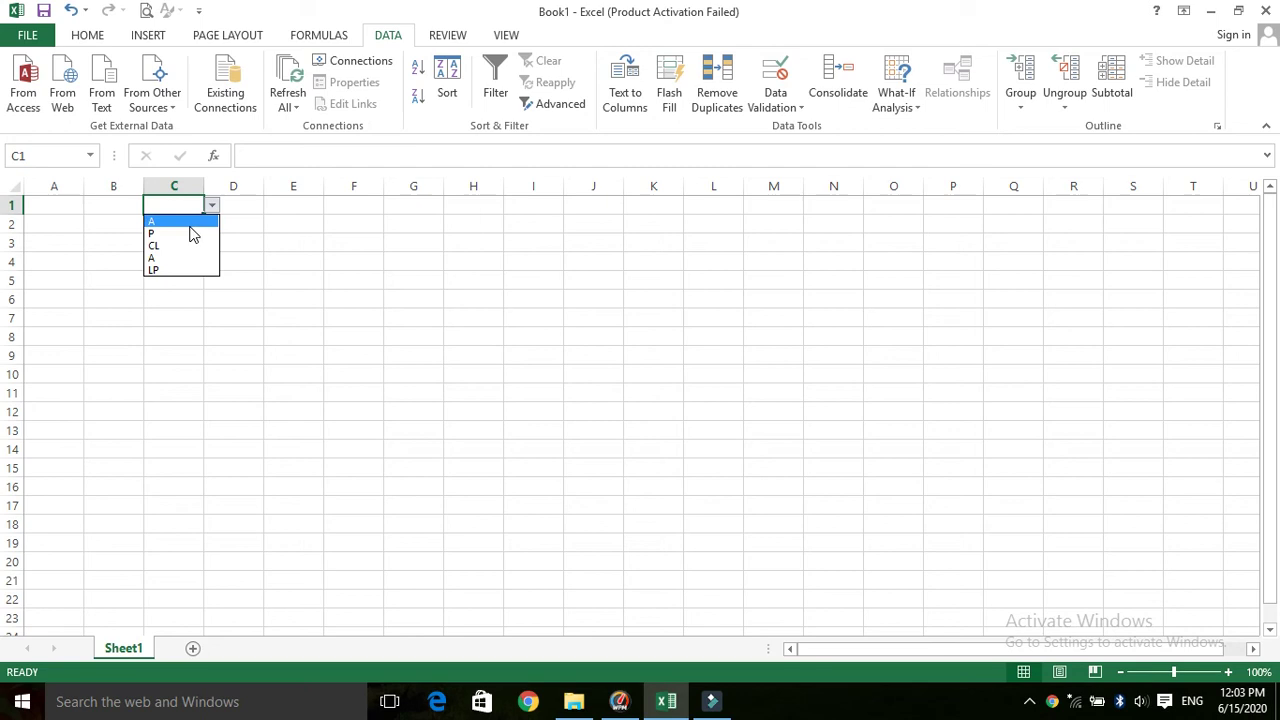
{"action": "left_click", "coordinate": [190, 224]}
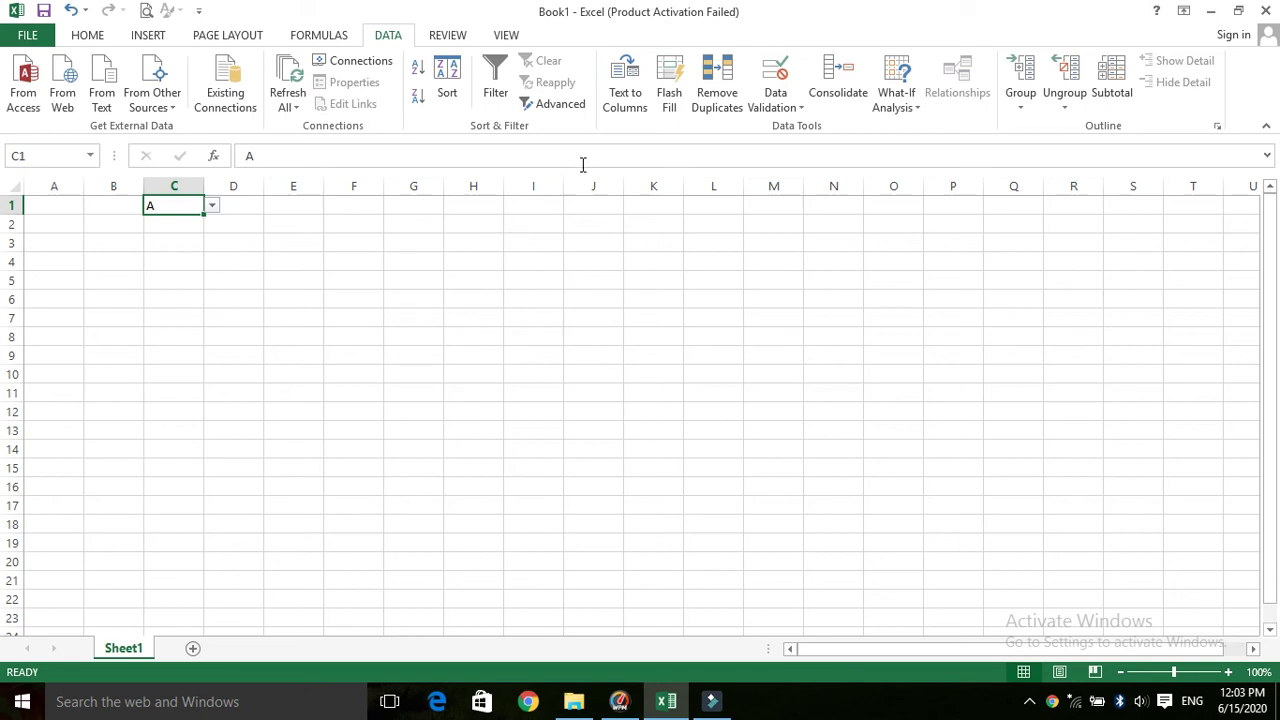
Step: Give C1's validation error alert the Stop style and the title "You Enter Wrong Data"
{"action": "left_click", "coordinate": [772, 108]}
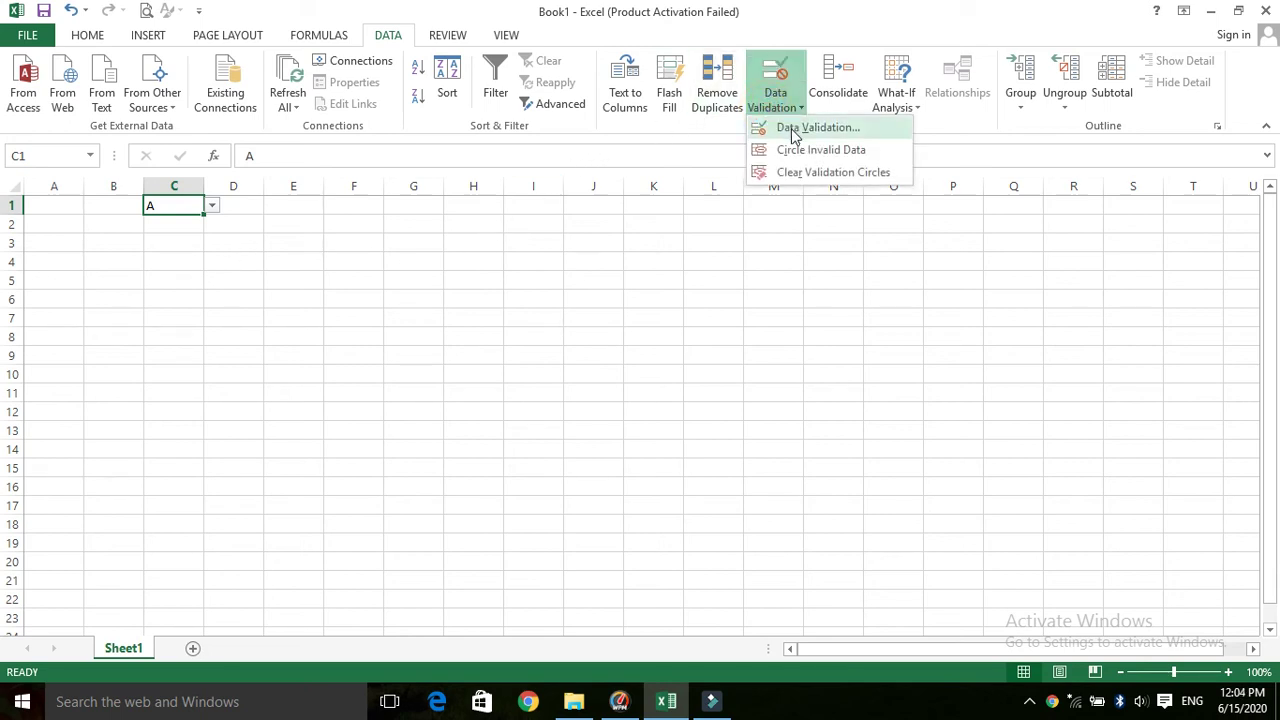
{"action": "left_click", "coordinate": [790, 127]}
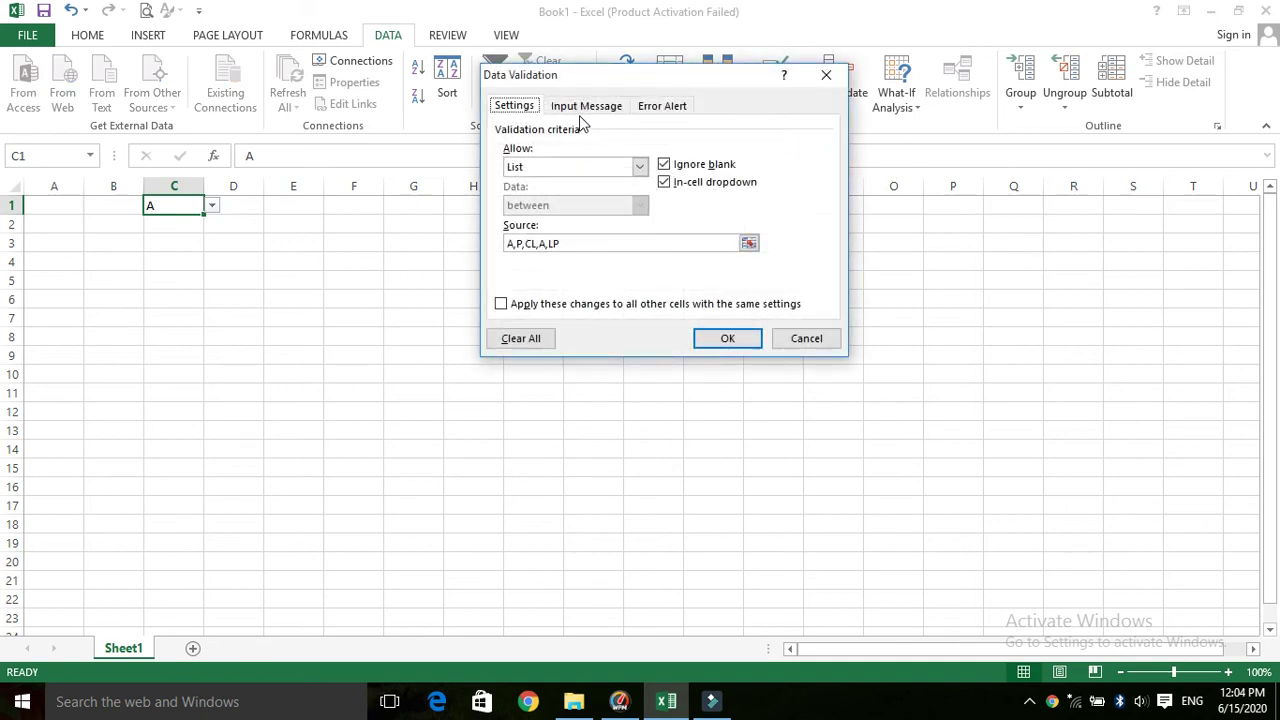
{"action": "left_click", "coordinate": [583, 110]}
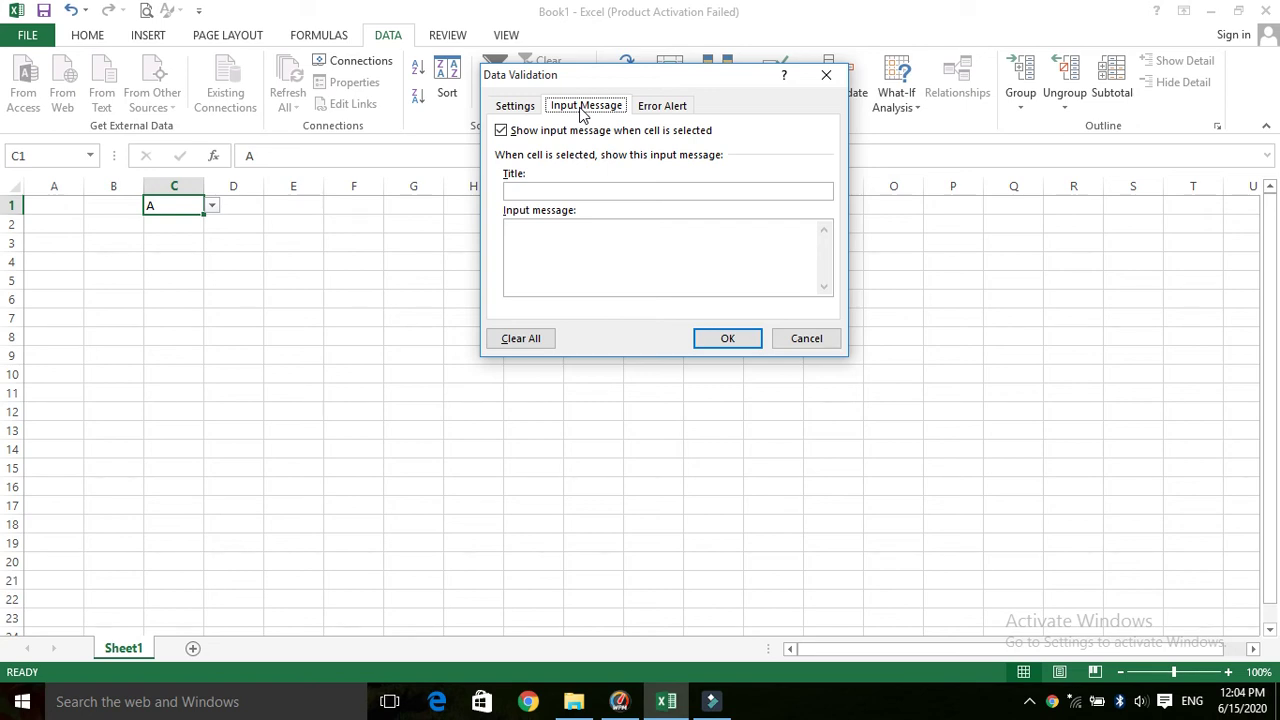
{"action": "left_click", "coordinate": [648, 108]}
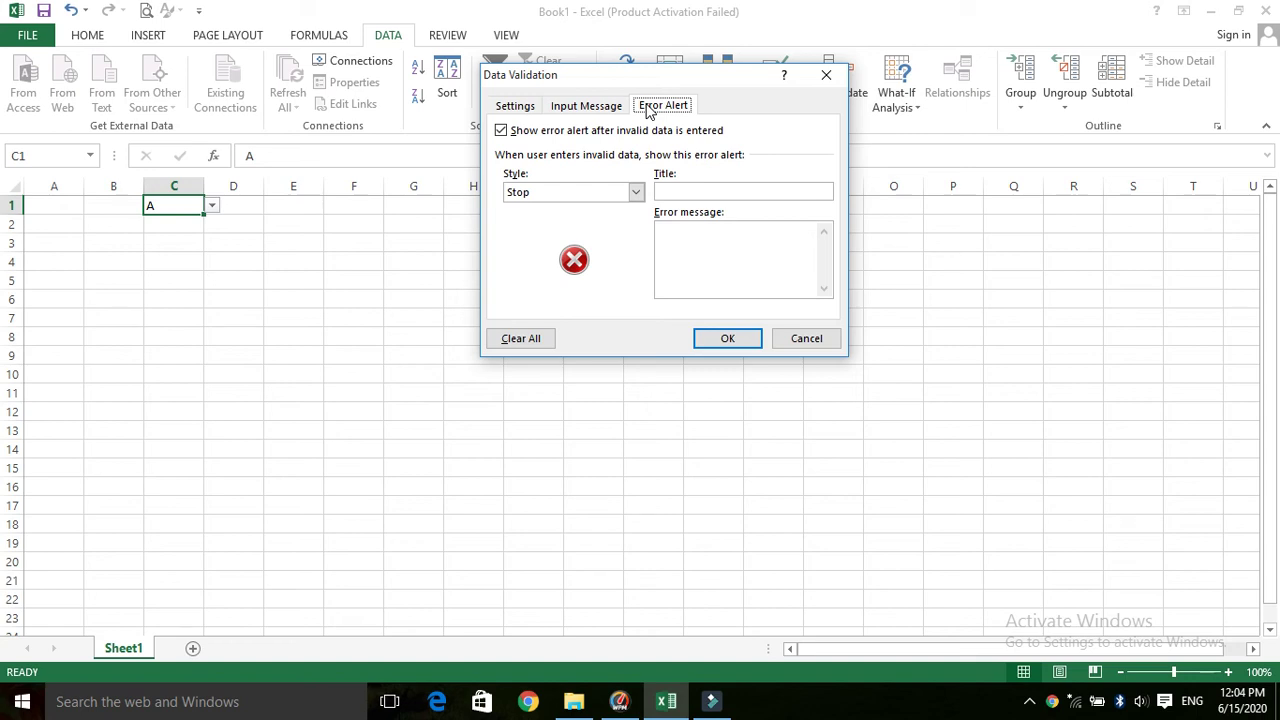
{"action": "left_click", "coordinate": [635, 192]}
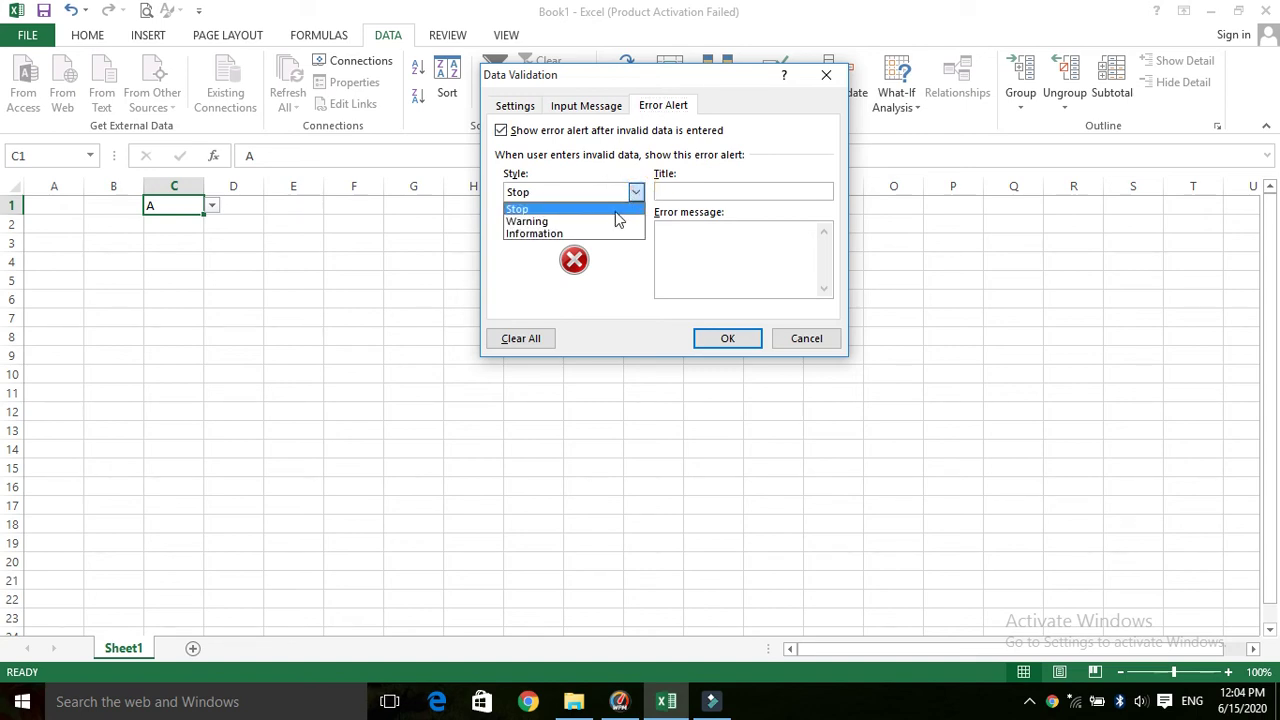
{"action": "left_click", "coordinate": [605, 212]}
{"action": "left_click", "coordinate": [686, 190]}
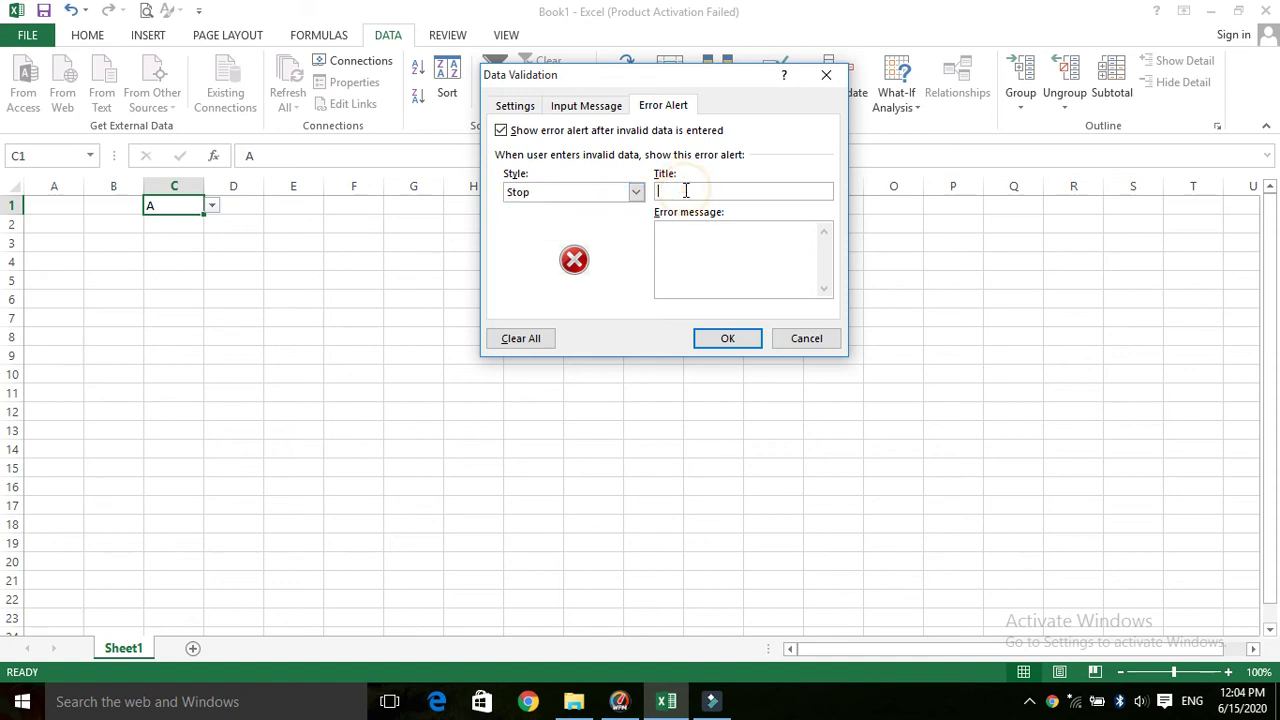
{"action": "type", "text": "You Enter Wrong Data"}
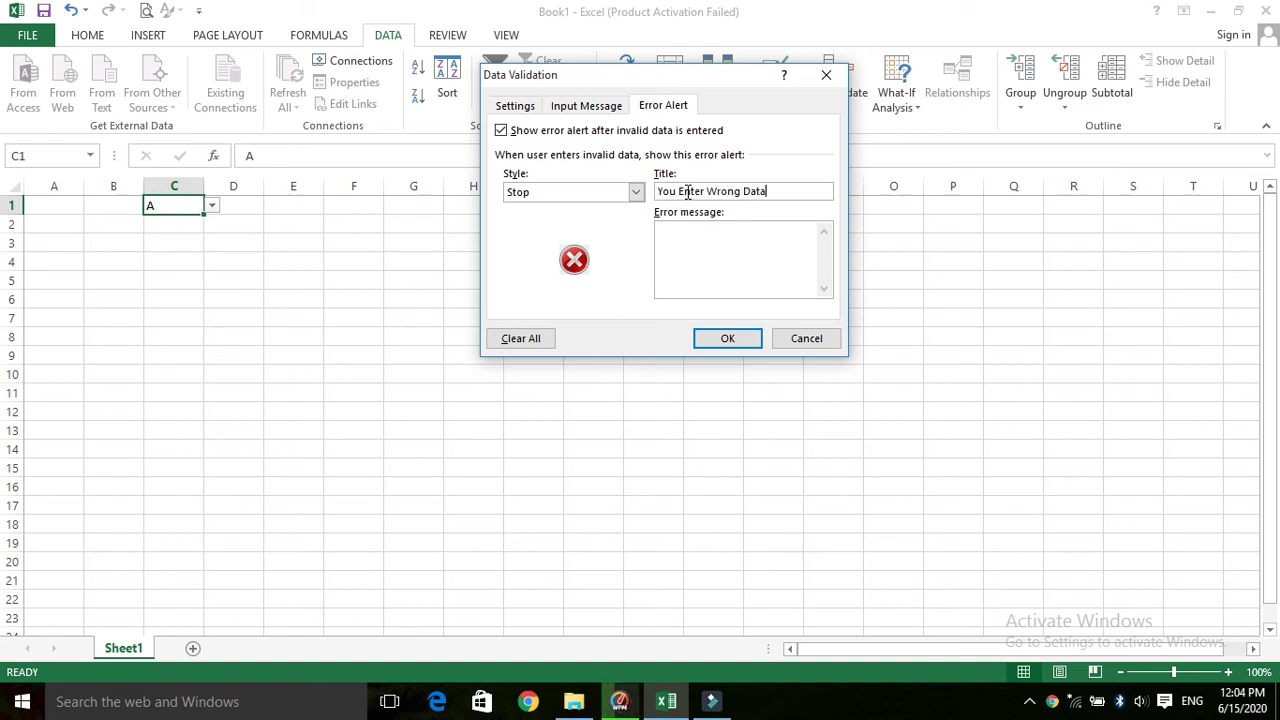
Step: Set the alert's error message to "Please enter corect data" and apply the validation changes
{"action": "left_click", "coordinate": [711, 258]}
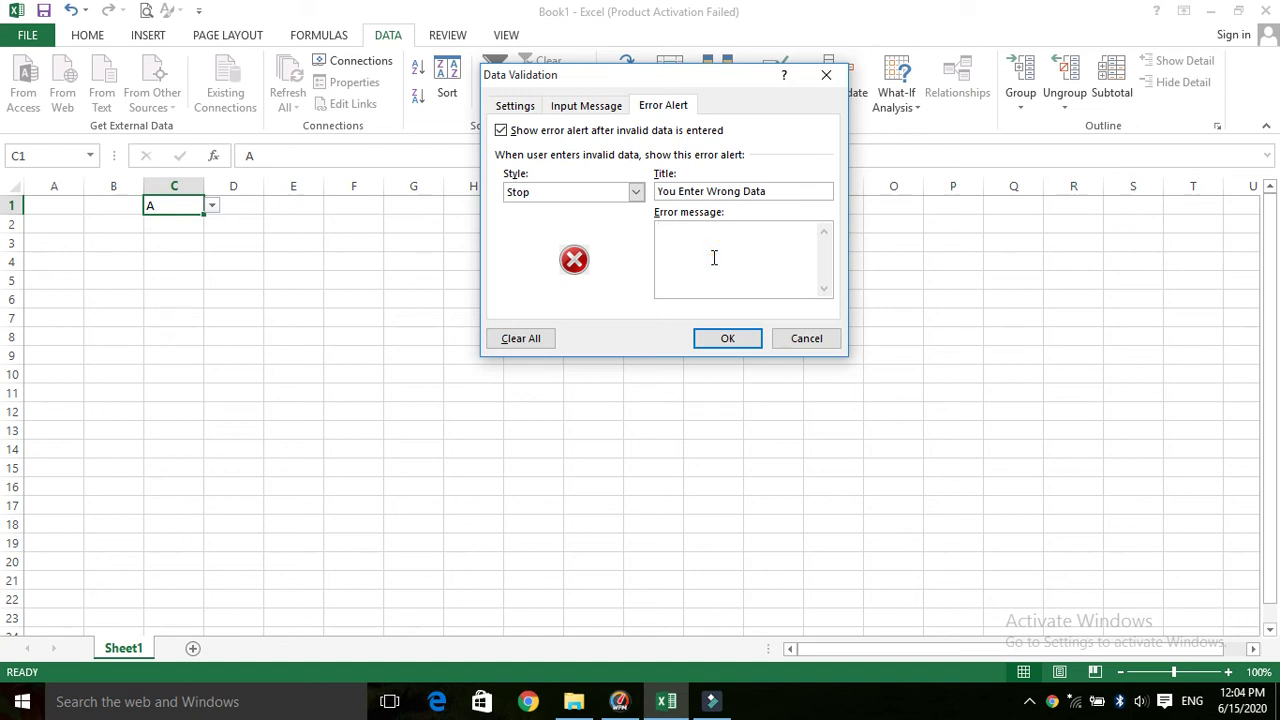
{"action": "type", "text": "You"}
{"action": "key", "text": "BackSpace"}
{"action": "key", "text": "BackSpace"}
{"action": "key", "text": "BackSpace"}
{"action": "type", "text": "Please"}
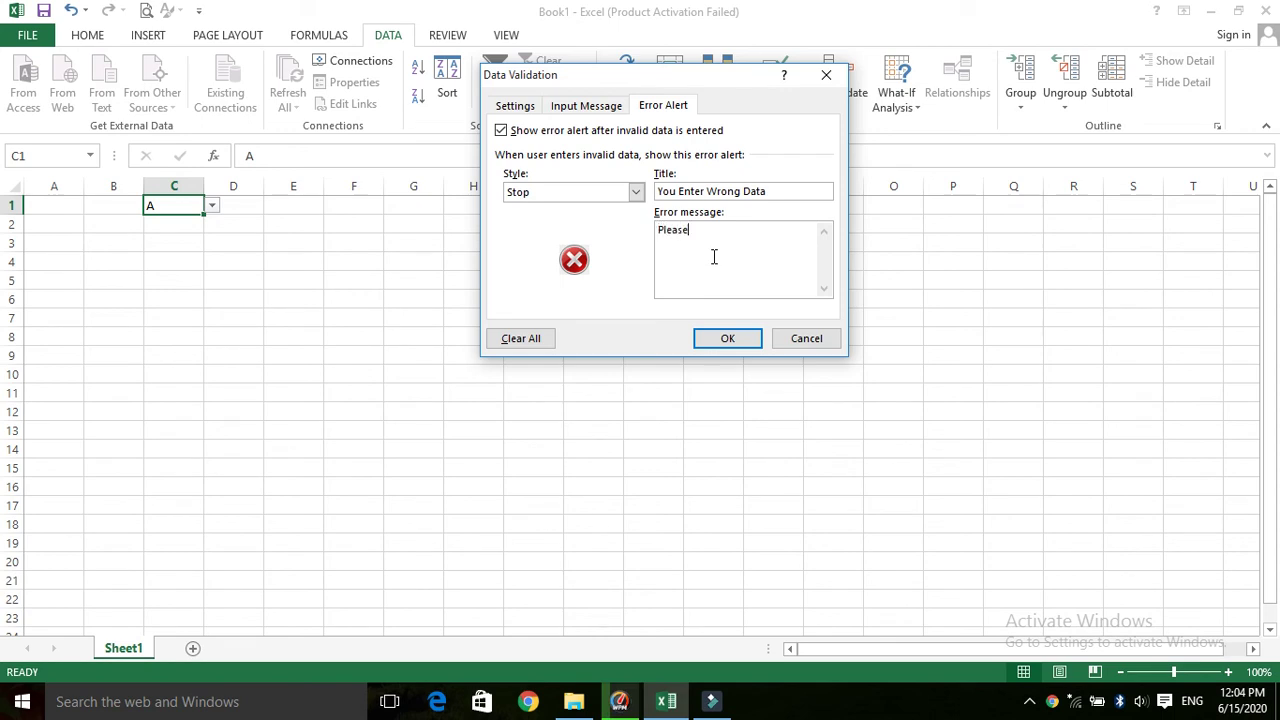
{"action": "type", "text": " enter corect data"}
{"action": "left_click", "coordinate": [727, 338]}
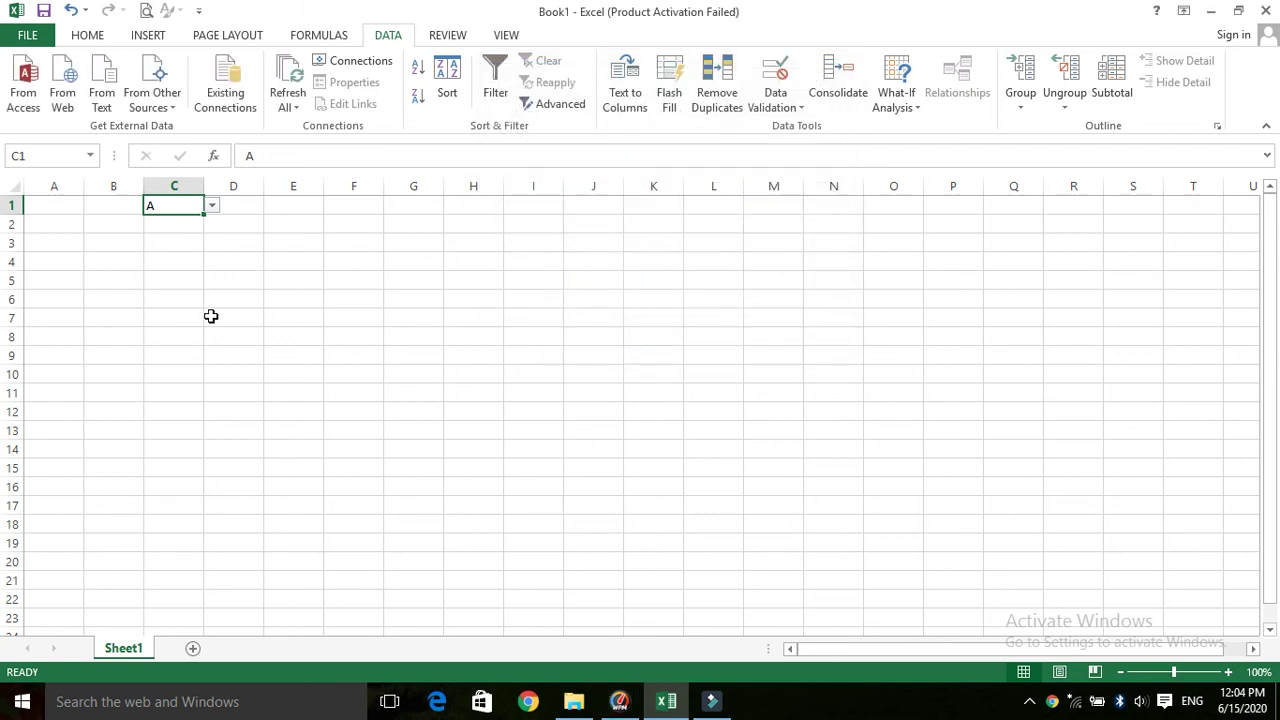
Step: Test C1's validation by entering a lowercase "a", and cancel the entry
{"action": "type", "text": "a"}
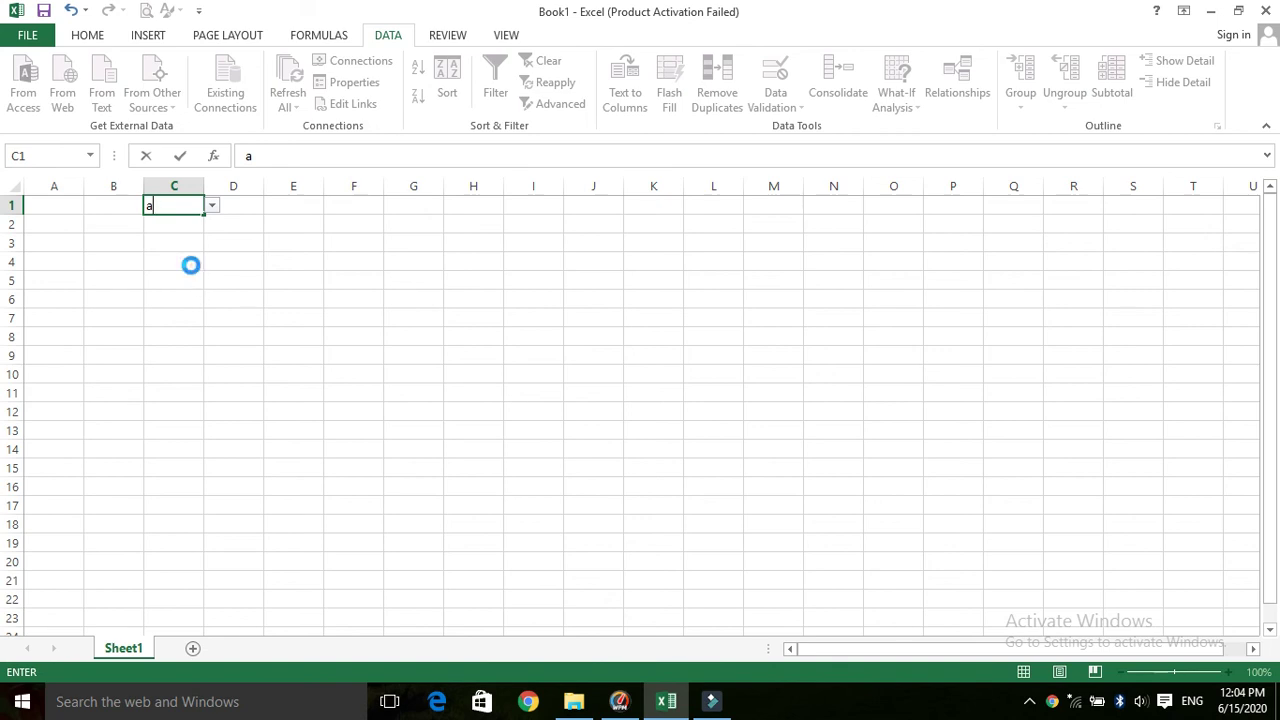
{"action": "key", "text": "Return"}
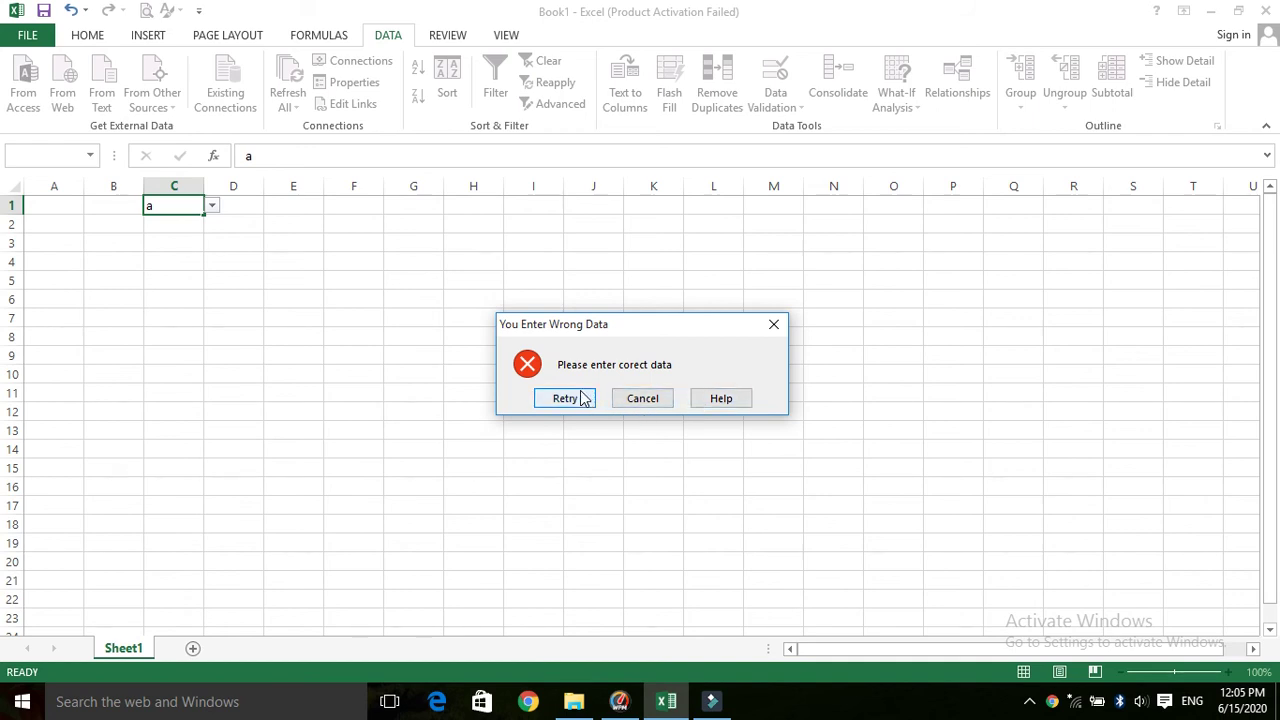
{"action": "left_click", "coordinate": [658, 399]}
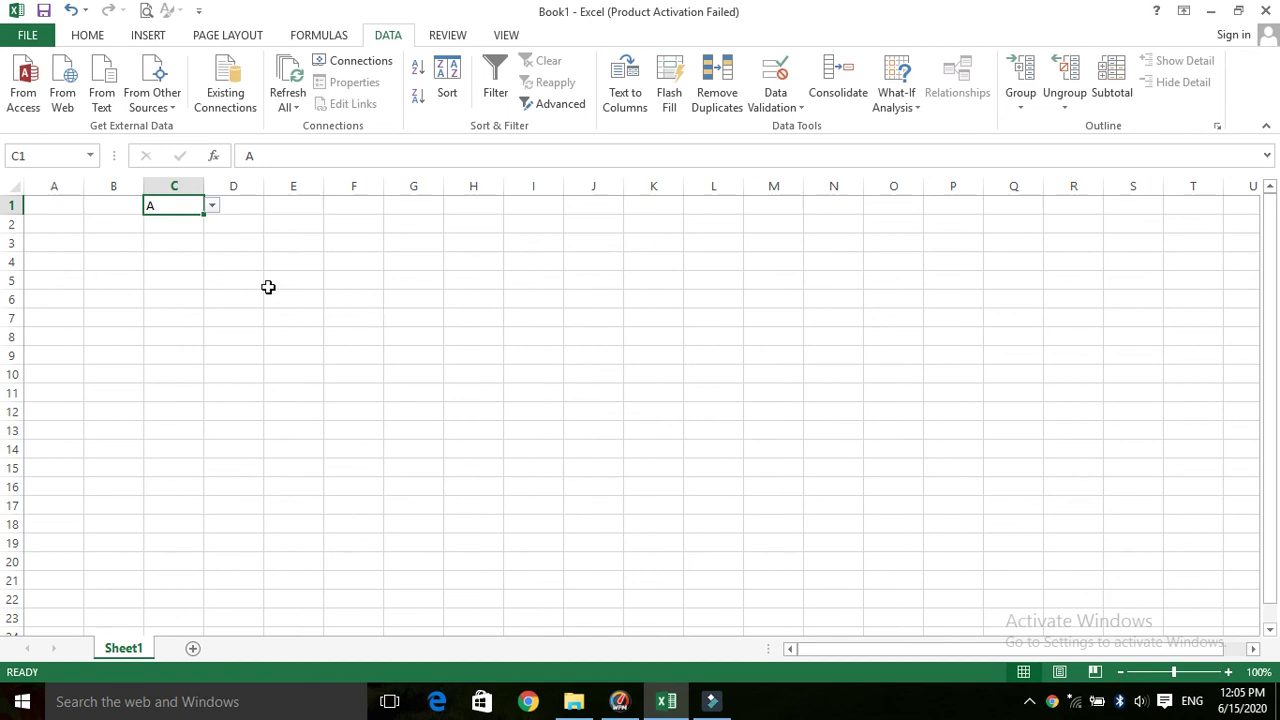
Step: Open the validation criteria for cell D4 and set the allowed entry type to Text length
{"action": "left_click", "coordinate": [210, 262]}
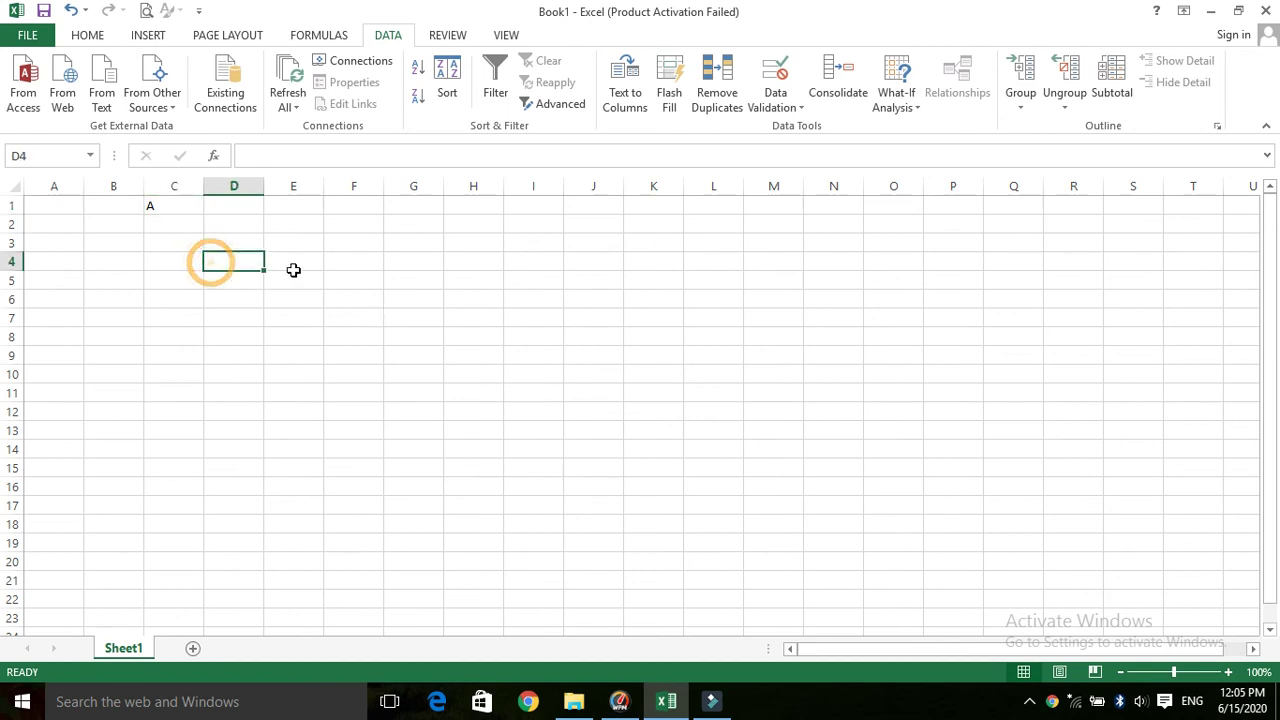
{"action": "left_click", "coordinate": [775, 105]}
{"action": "left_click", "coordinate": [765, 131]}
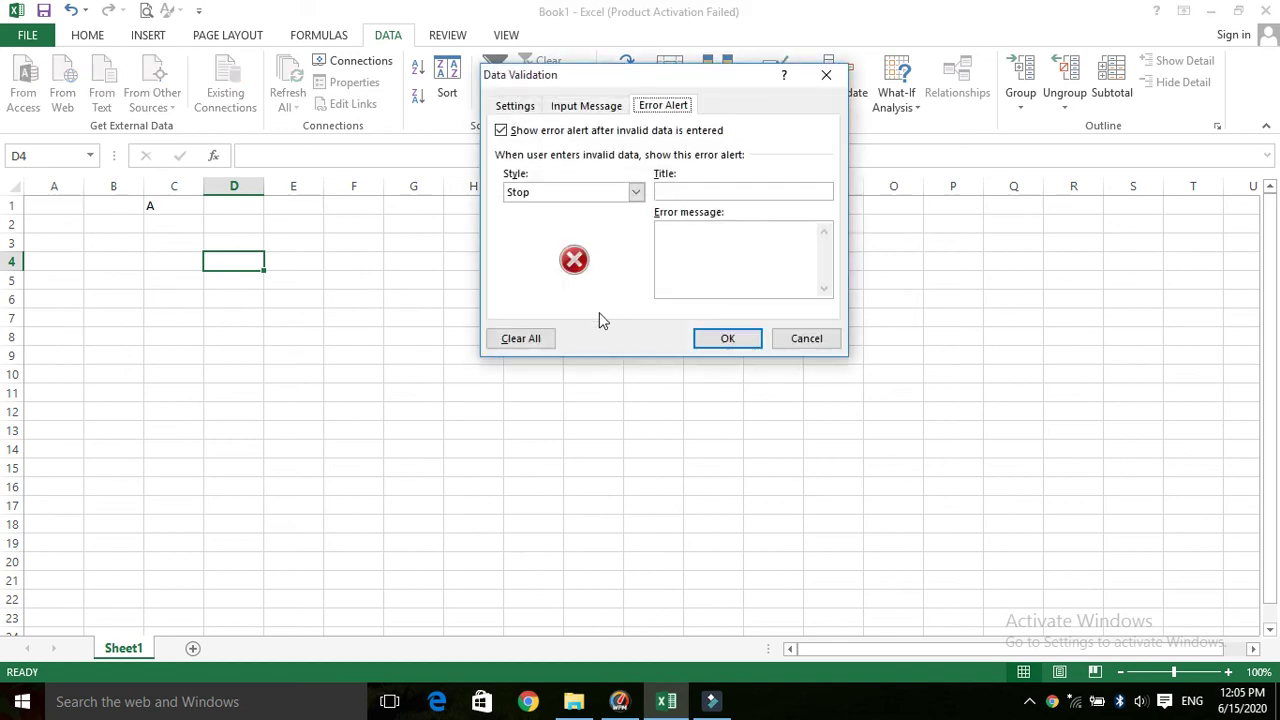
{"action": "left_click", "coordinate": [515, 106]}
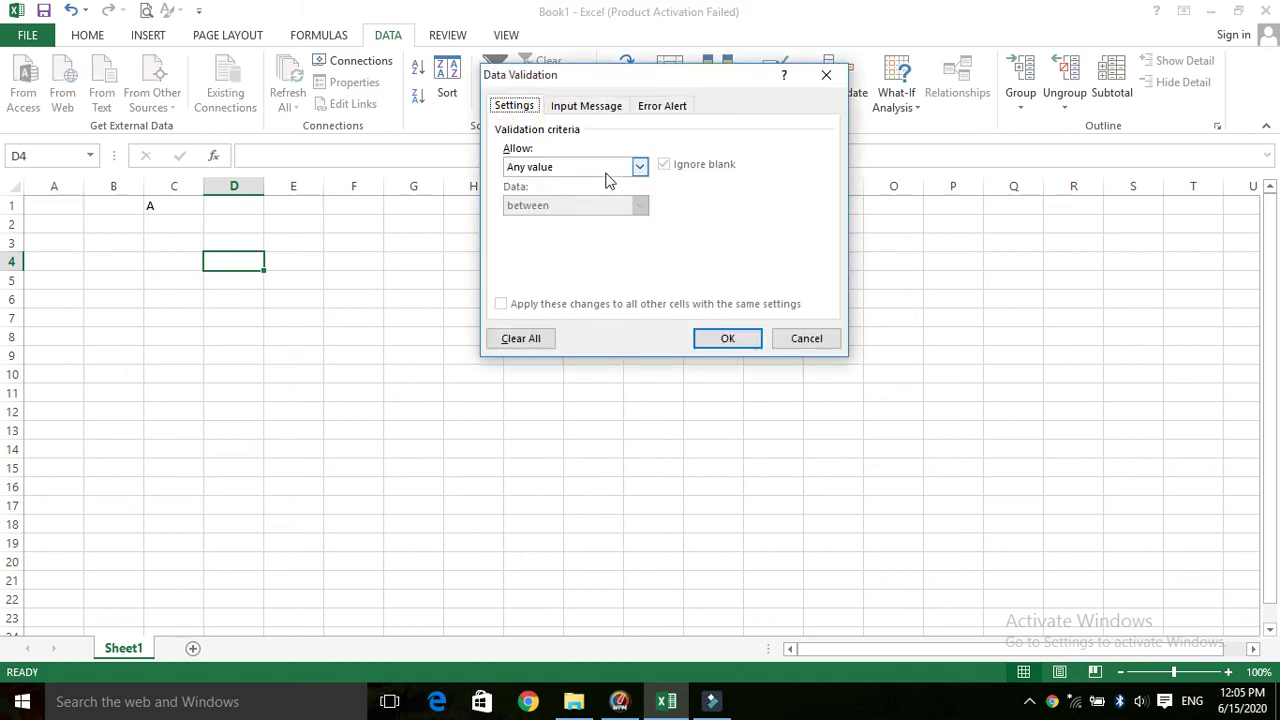
{"action": "left_click", "coordinate": [632, 167]}
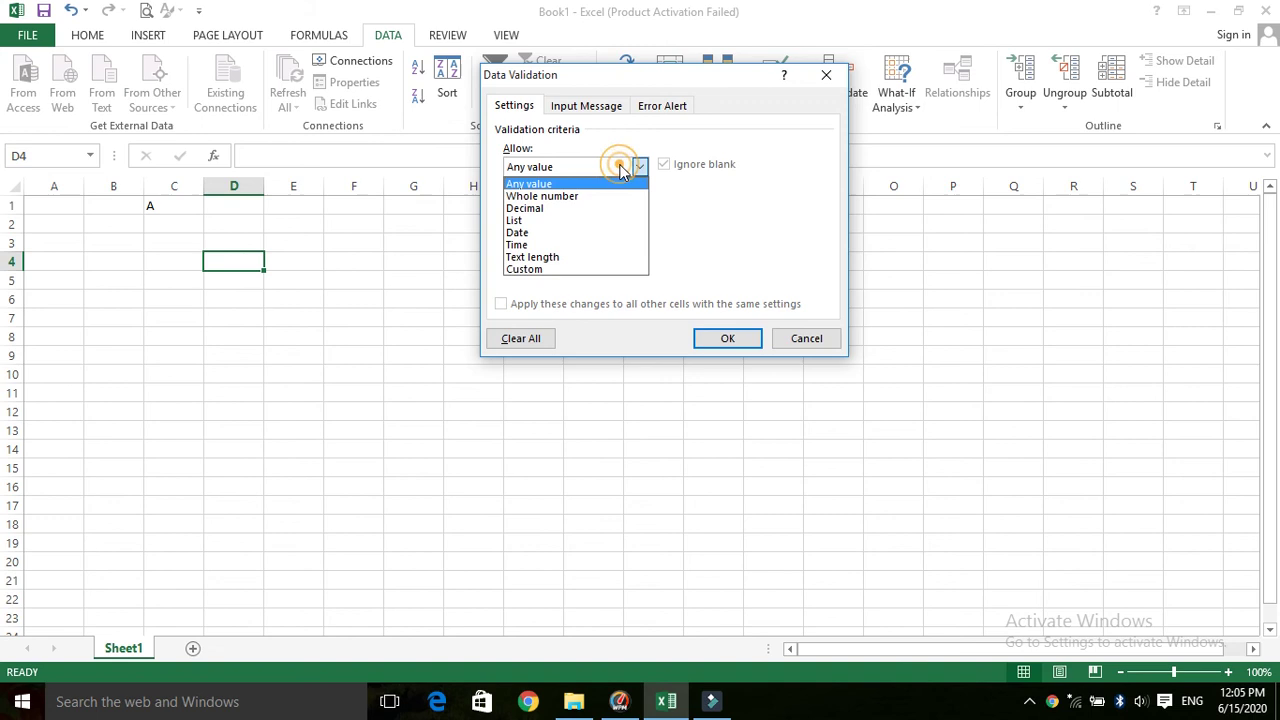
{"action": "left_click", "coordinate": [575, 257]}
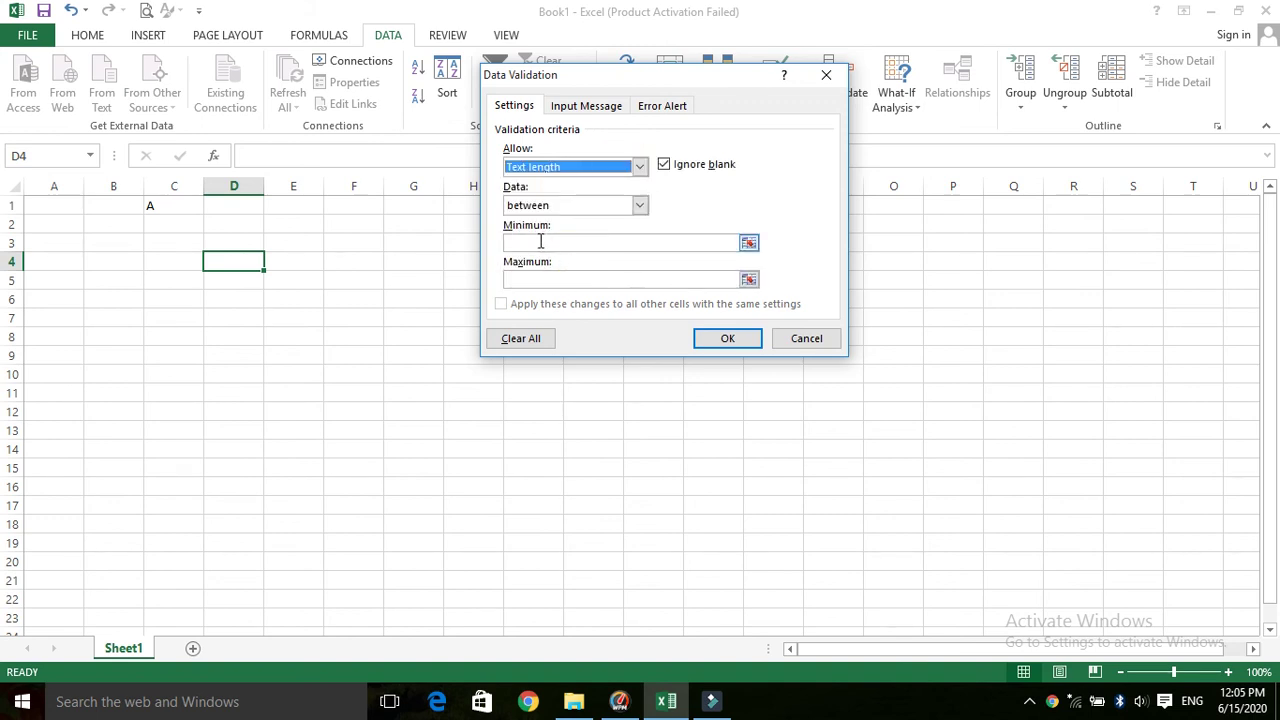
Step: Set D4's text length limits to a minimum of 8 and a maximum of 12, and apply the rule
{"action": "left_click", "coordinate": [545, 242]}
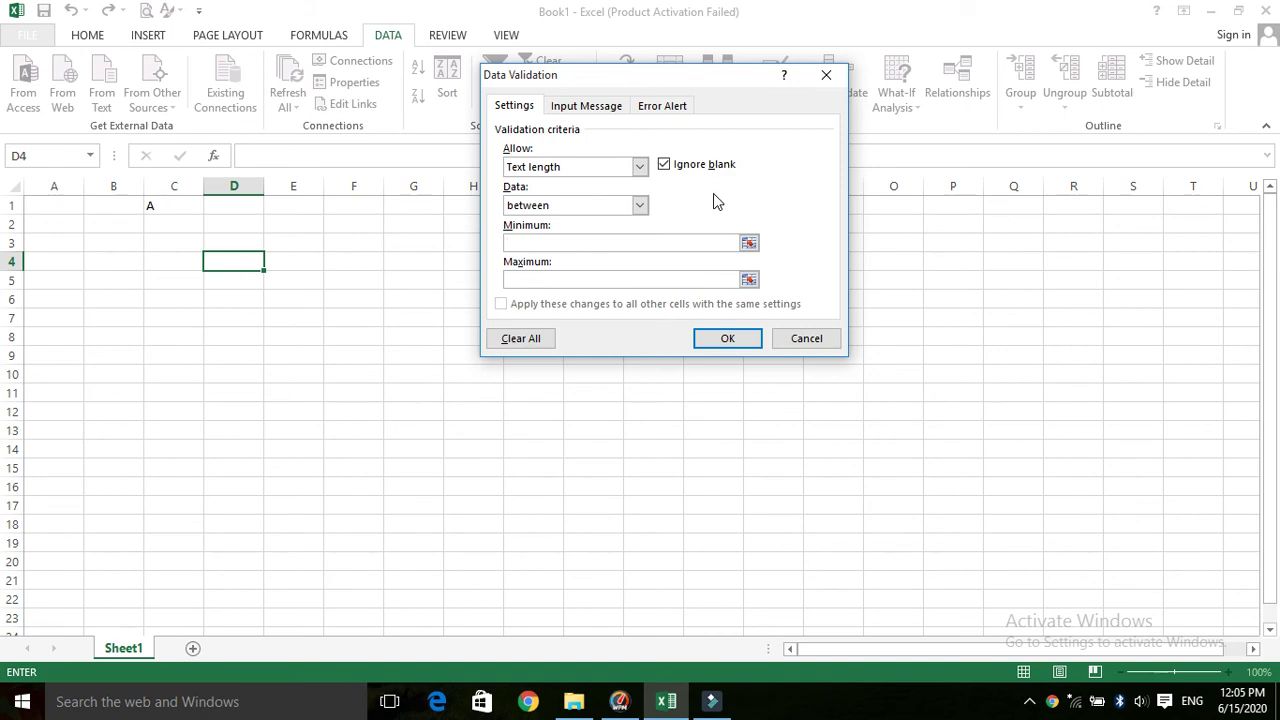
{"action": "type", "text": "8"}
{"action": "left_click", "coordinate": [661, 281]}
{"action": "type", "text": "12"}
{"action": "left_click", "coordinate": [729, 337]}
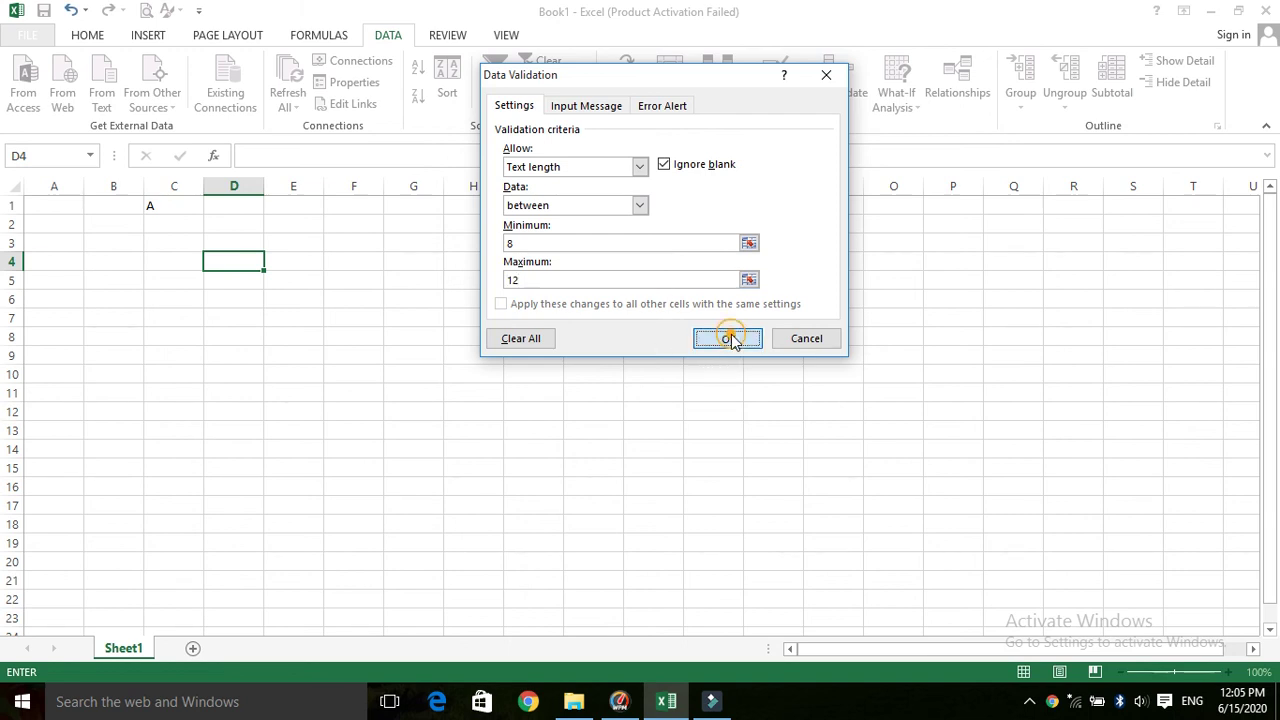
{"action": "left_click", "coordinate": [243, 261]}
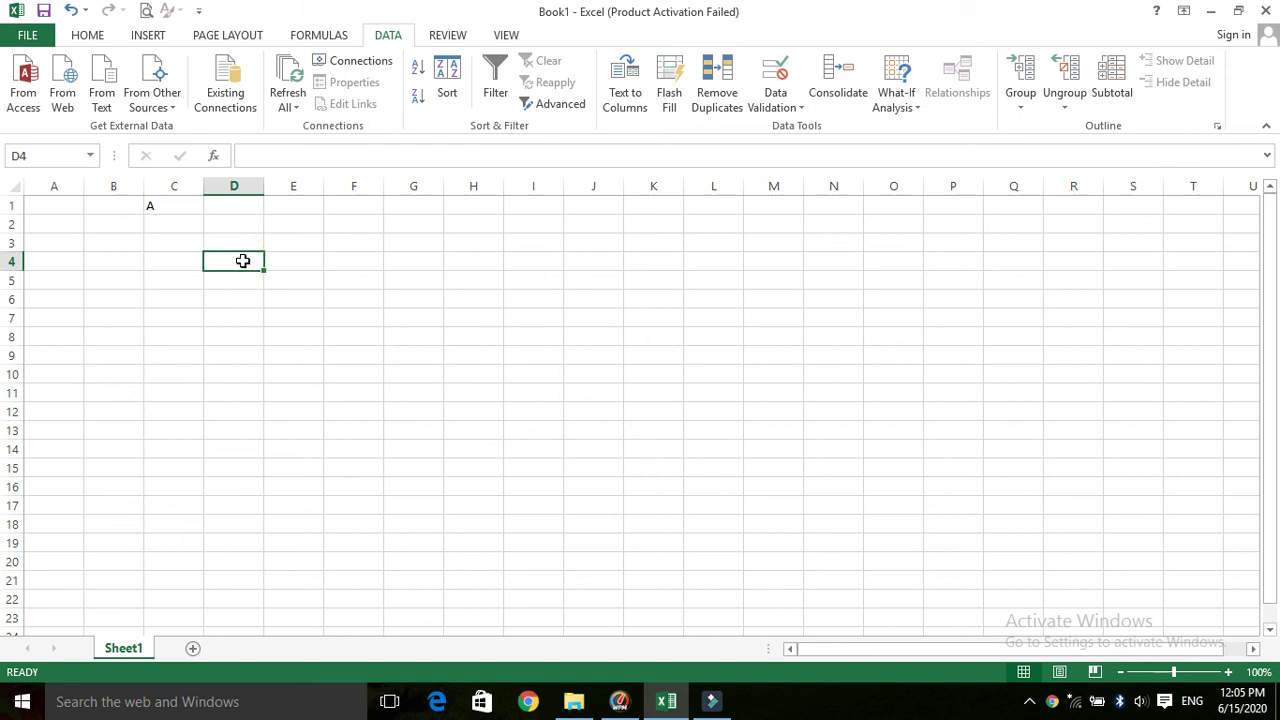
Step: Test D4's text length rule by entering "abcd", and cancel the rejected entry
{"action": "type", "text": "abcd"}
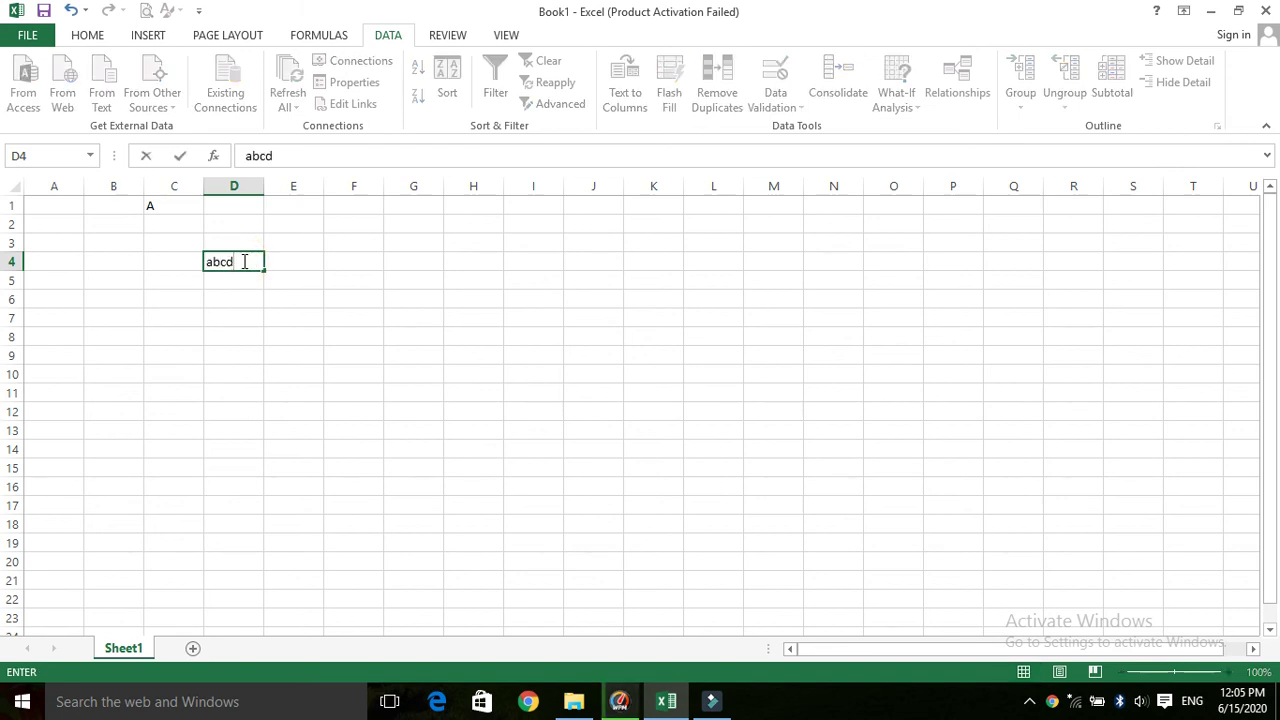
{"action": "key", "text": "Return"}
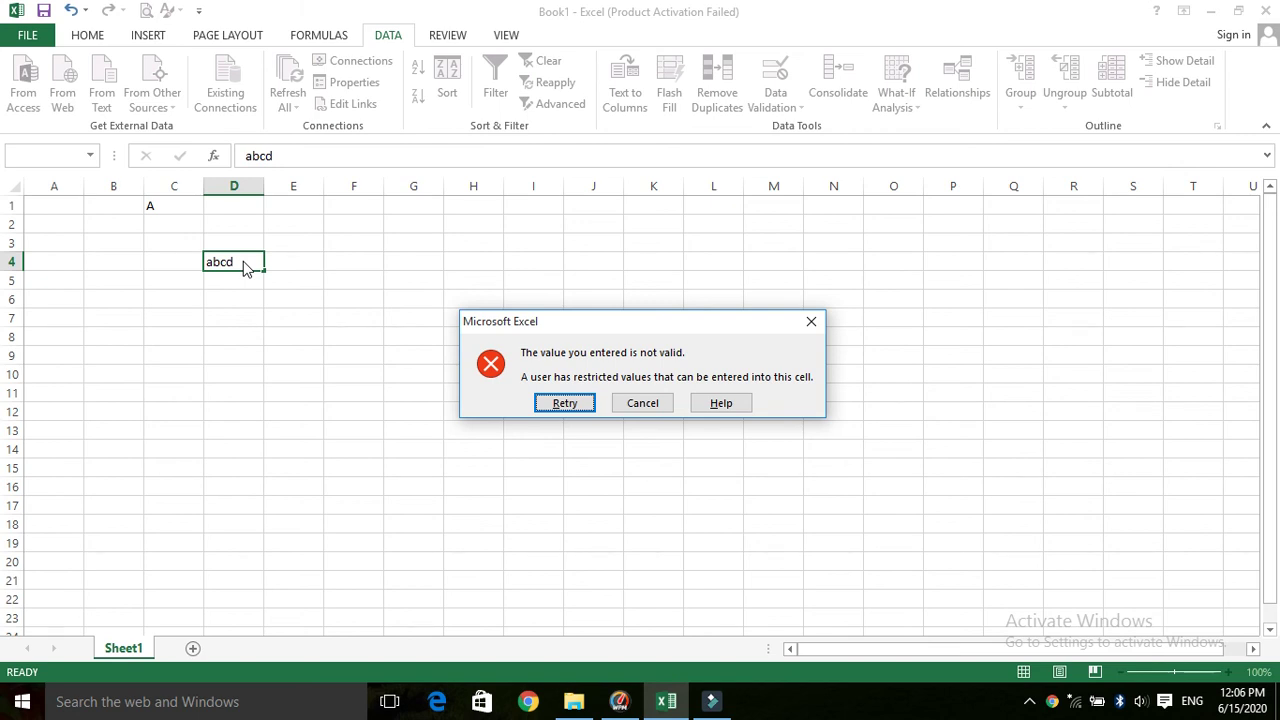
{"action": "left_click", "coordinate": [667, 408]}
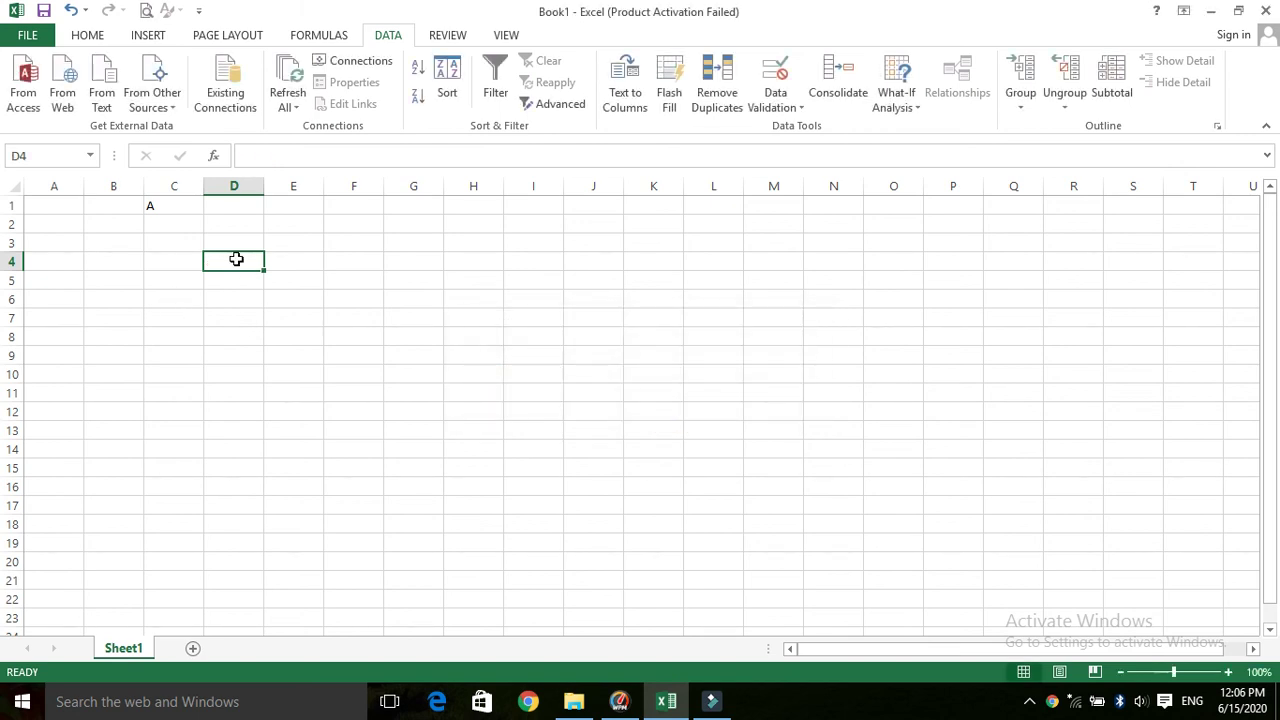
Step: Open the data validation settings for D4 and set the error alert's title to "Please Enter correct"
{"action": "left_click", "coordinate": [775, 108]}
{"action": "left_click", "coordinate": [778, 125]}
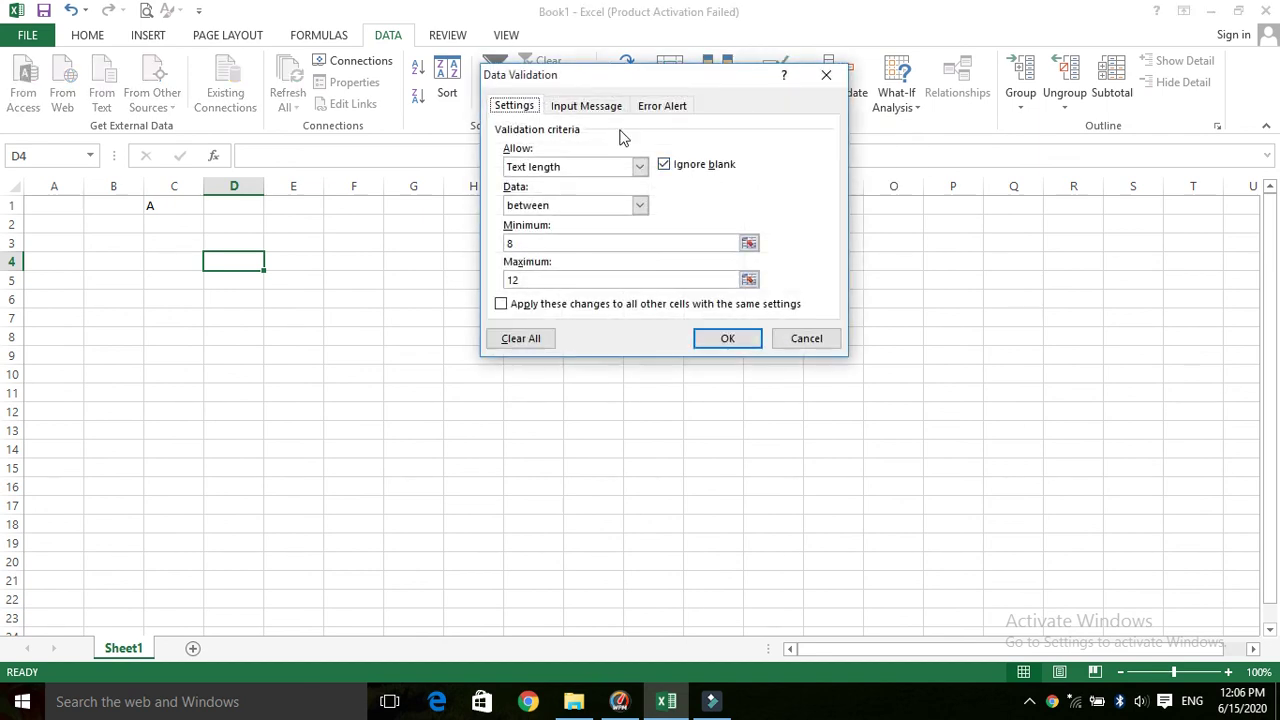
{"action": "left_click", "coordinate": [668, 106]}
{"action": "left_click", "coordinate": [699, 192]}
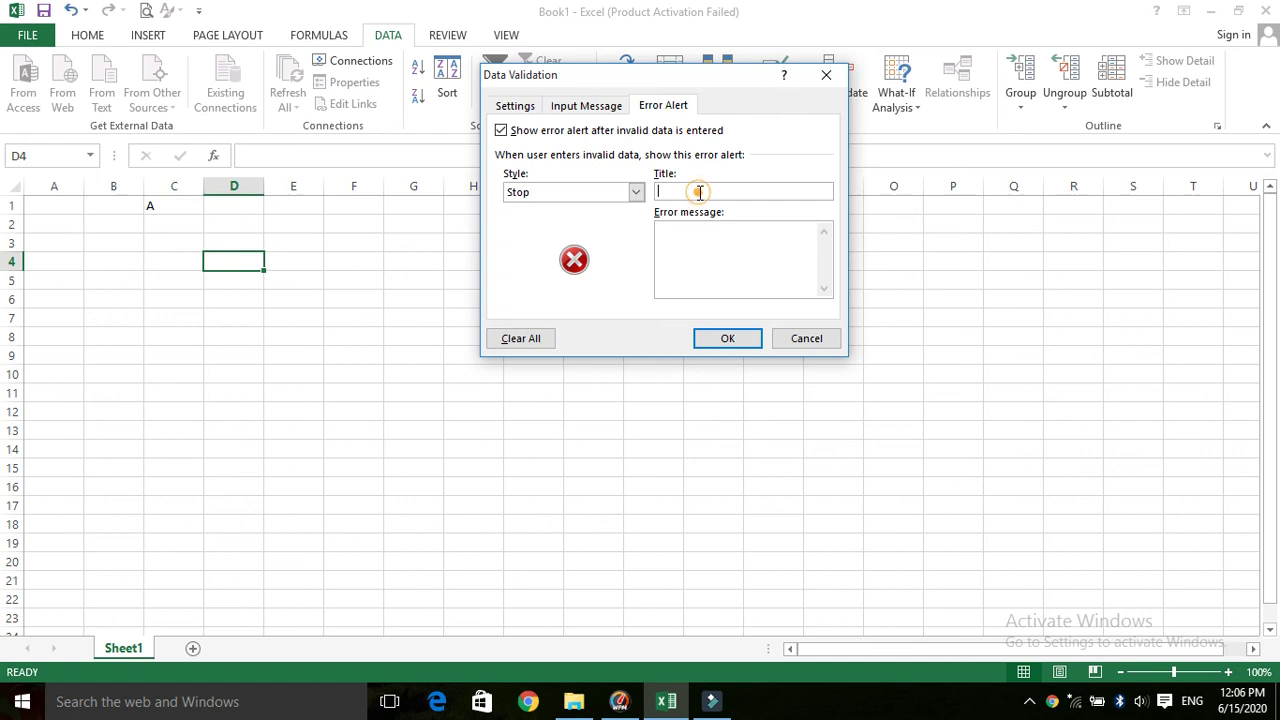
{"action": "type", "text": "You"}
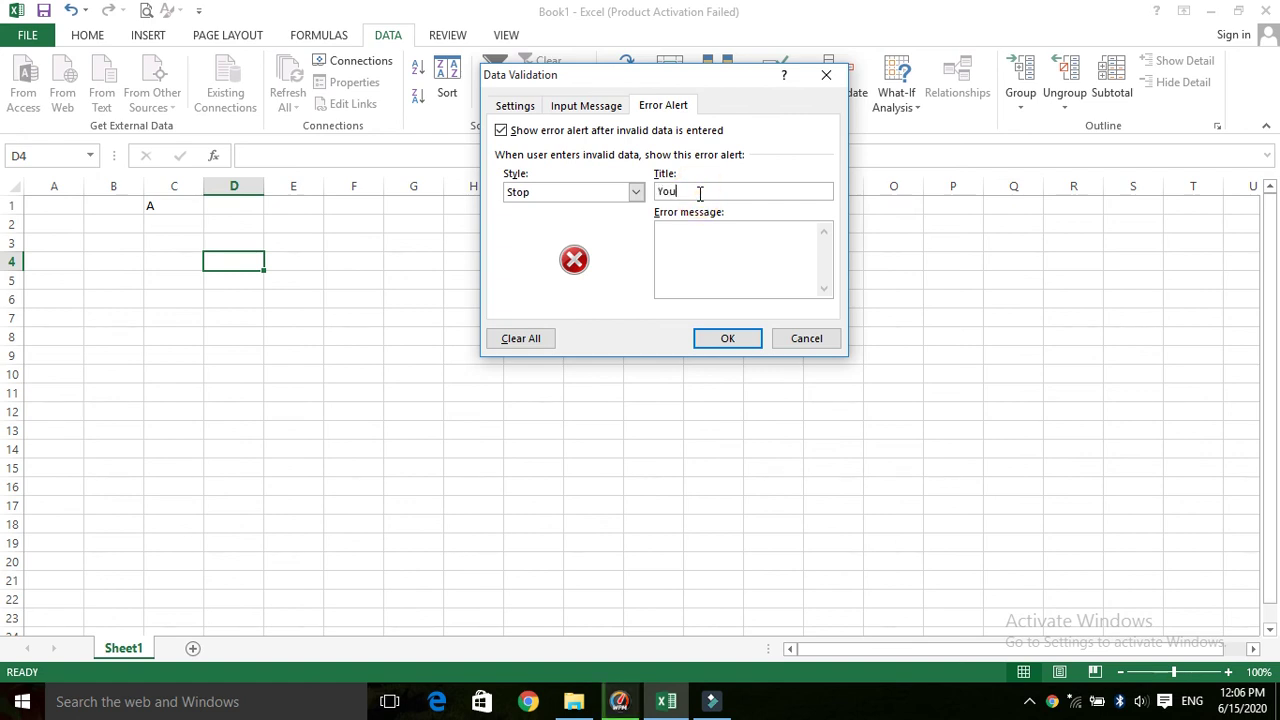
{"action": "key", "text": "BackSpace"}
{"action": "key", "text": "BackSpace"}
{"action": "key", "text": "BackSpace"}
{"action": "type", "text": "Please Enter correct"}
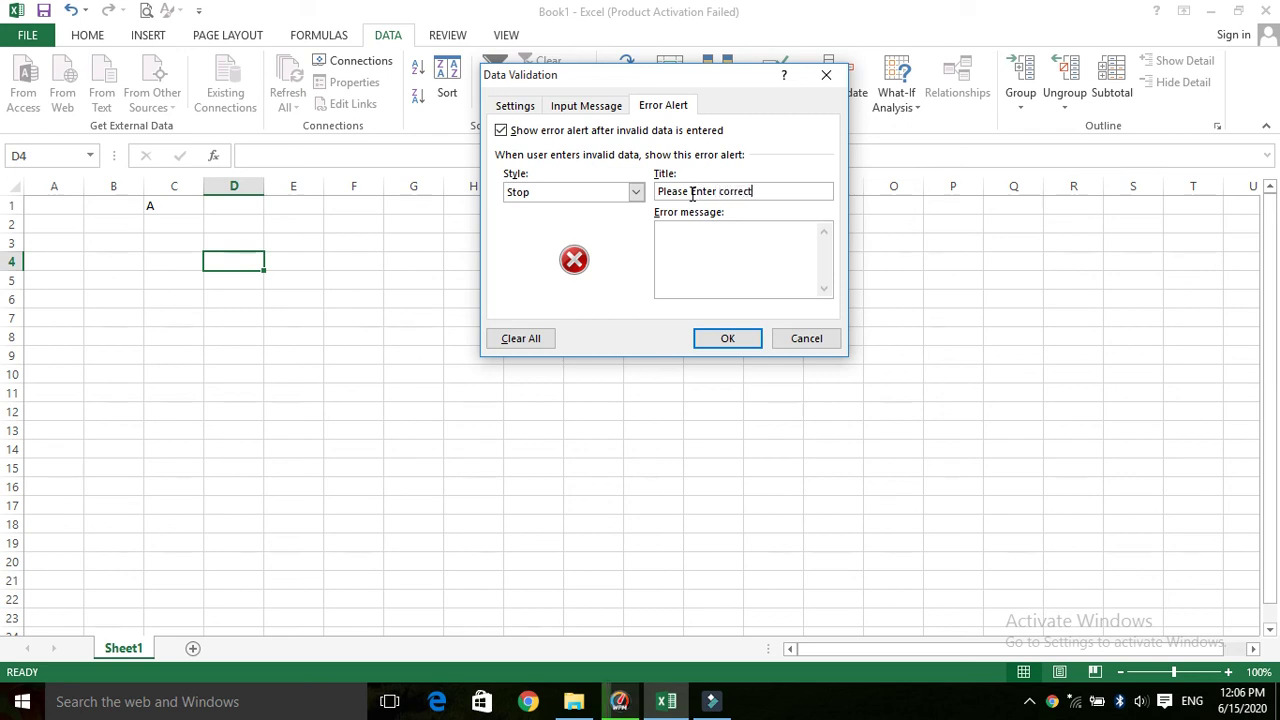
Step: Set D4's error message to "Please enter min 8 character and maxim 12 character" and apply the validation changes
{"action": "left_click", "coordinate": [681, 260]}
{"action": "type", "text": "Plea"}
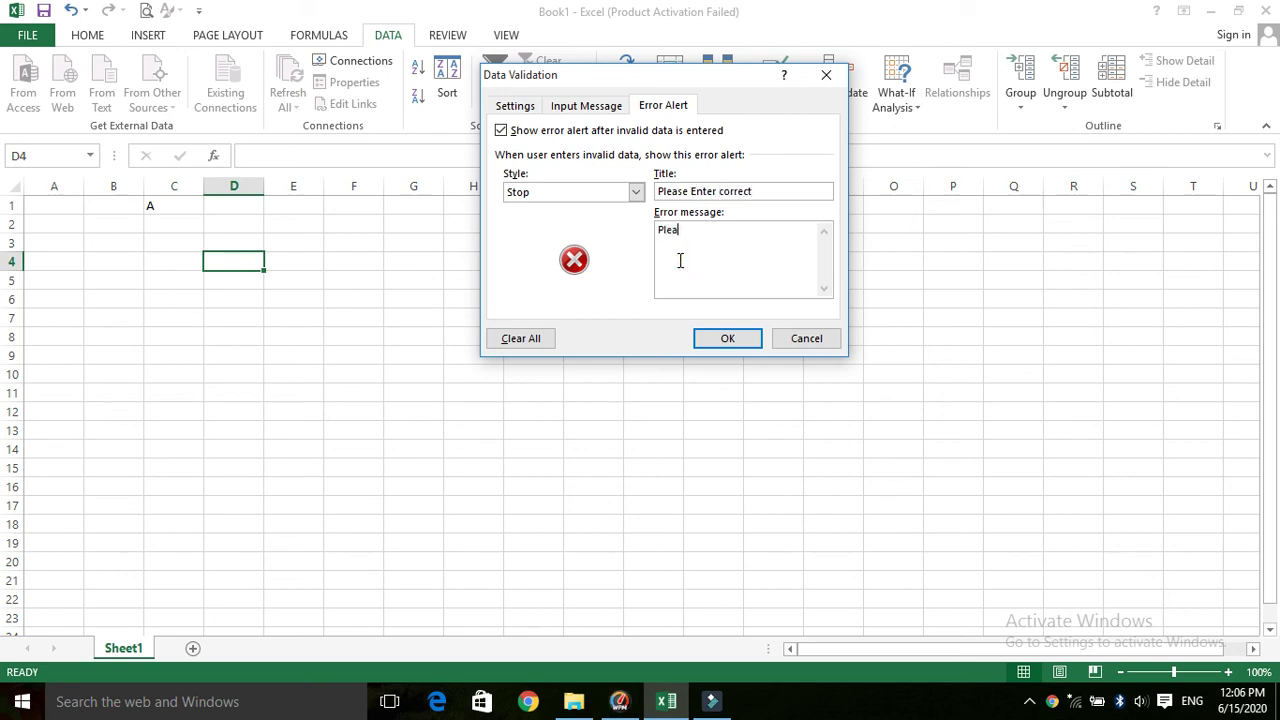
{"action": "type", "text": "se enter m"}
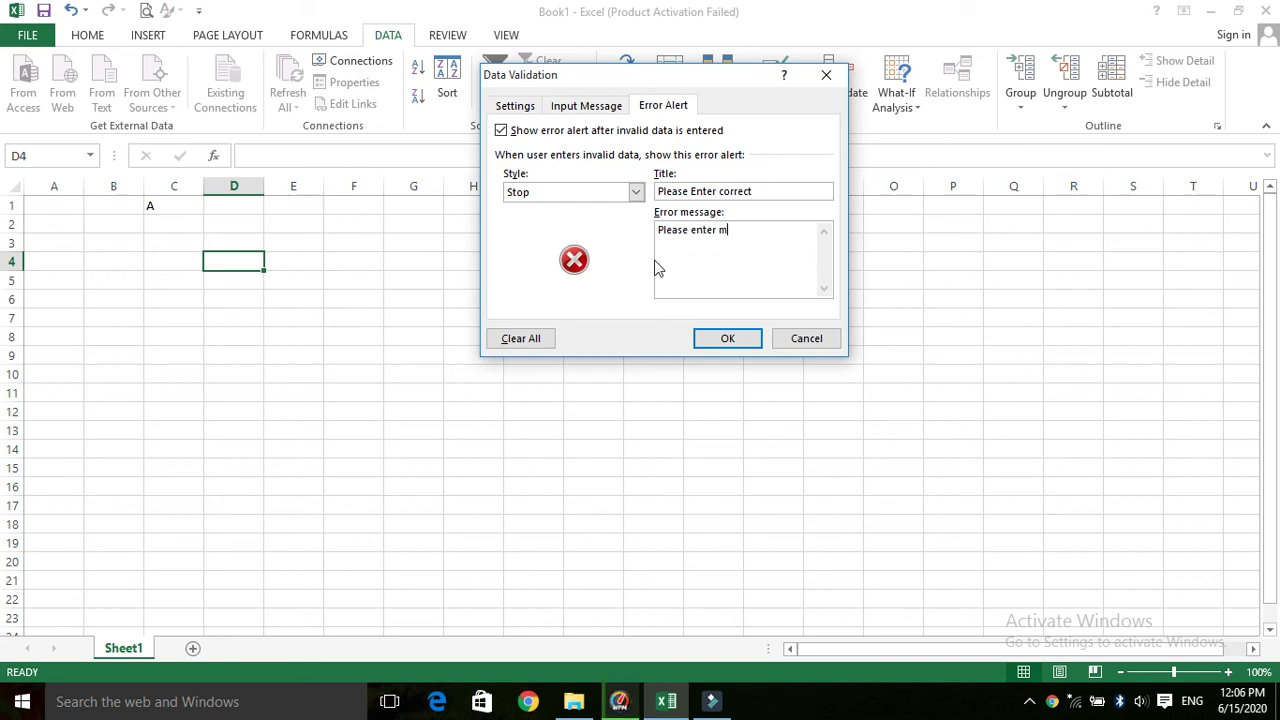
{"action": "type", "text": "in"}
{"action": "type", "text": "c"}
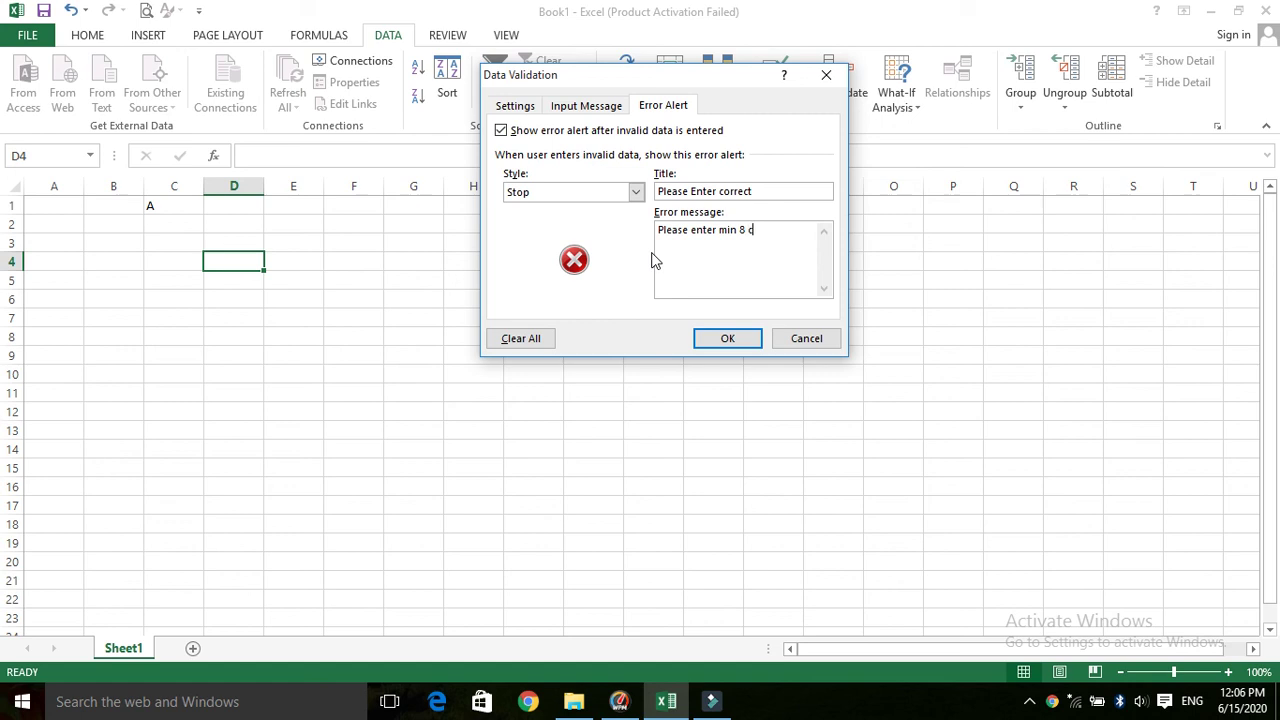
{"action": "type", "text": "haracter "}
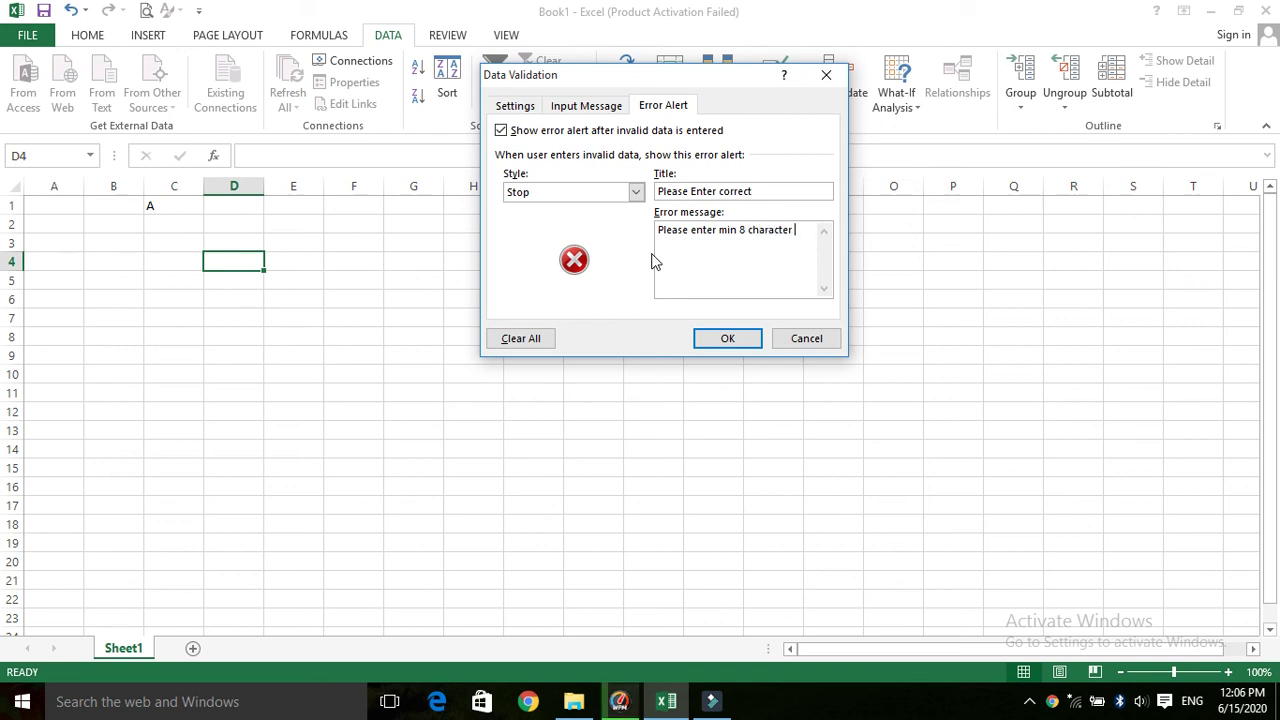
{"action": "type", "text": "and maxim 12 ca"}
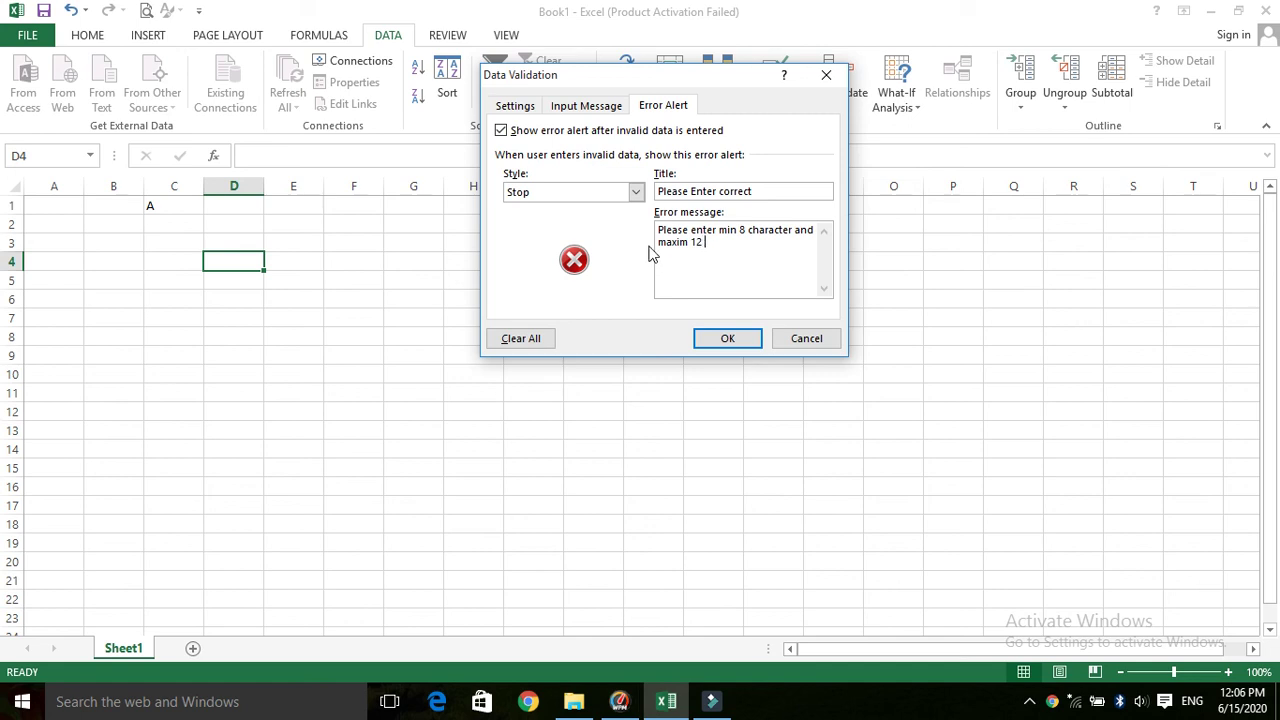
{"action": "key", "text": "BackSpace"}
{"action": "key", "text": "BackSpace"}
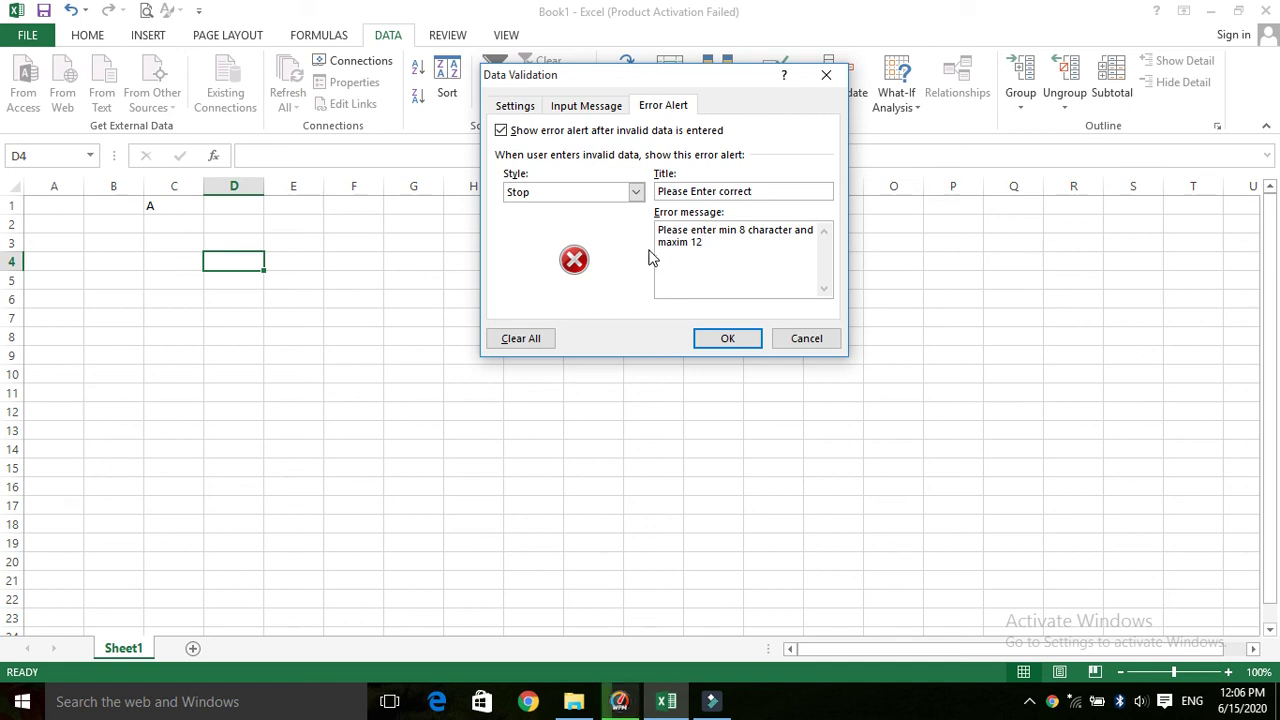
{"action": "type", "text": "character"}
{"action": "left_click", "coordinate": [730, 338]}
Step: Test D4's custom error alert by entering the too-short text "abcd", and cancel the entry
{"action": "type", "text": "abcd"}
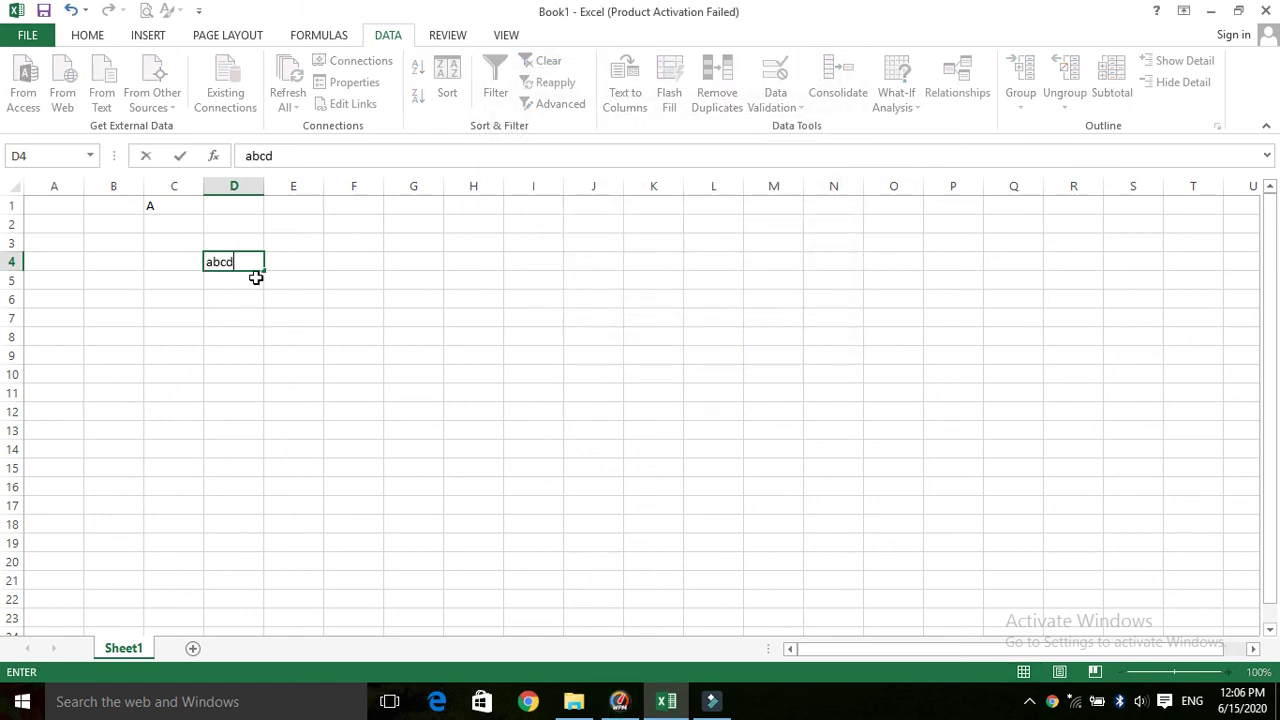
{"action": "key", "text": "Return"}
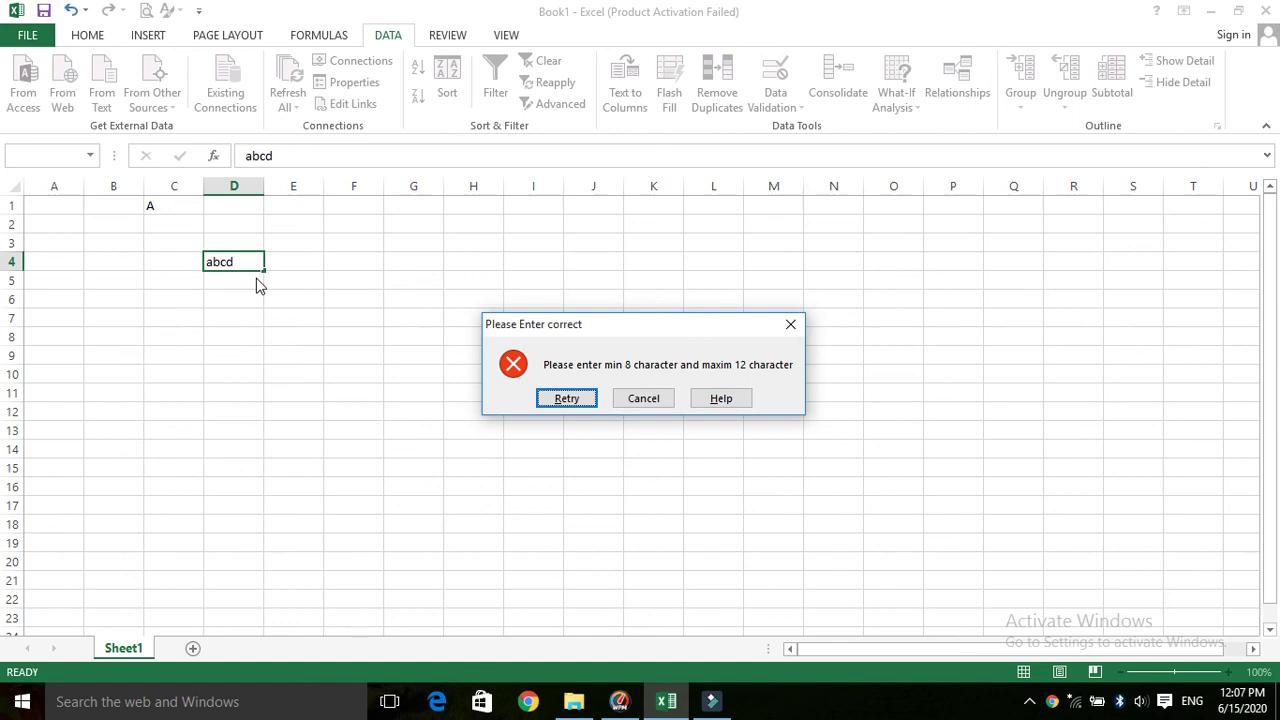
{"action": "left_click", "coordinate": [652, 399]}
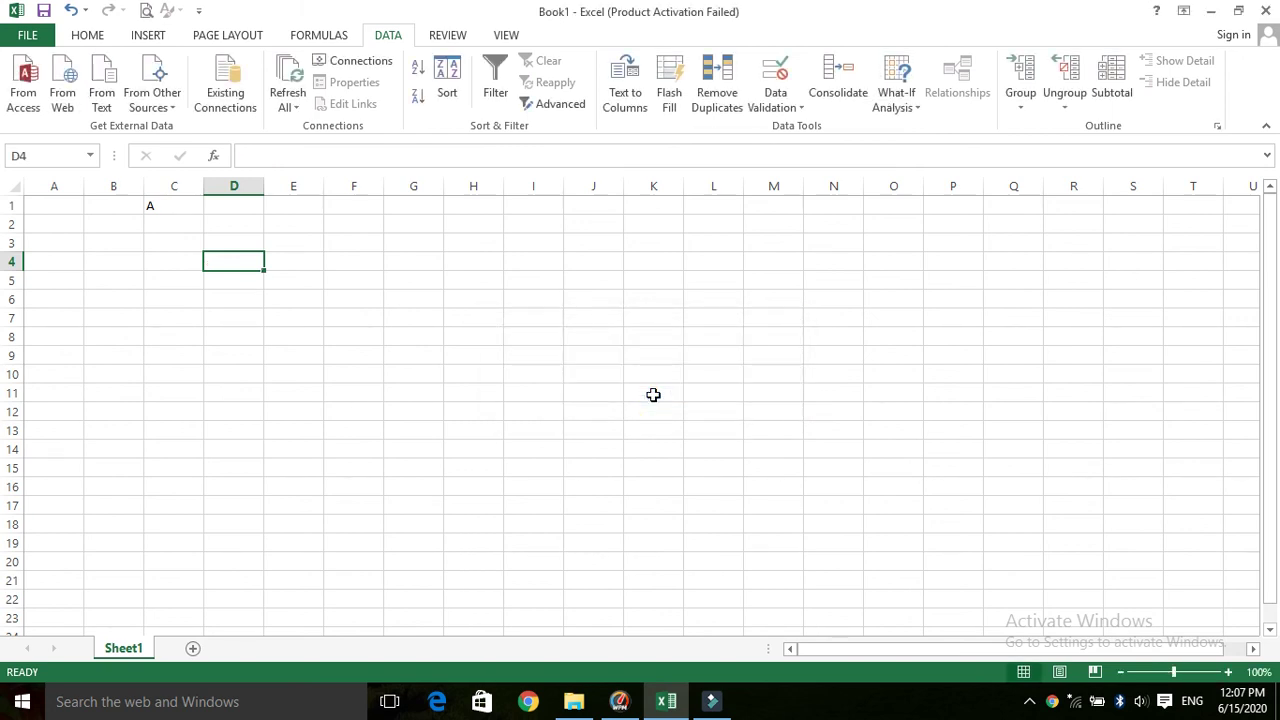